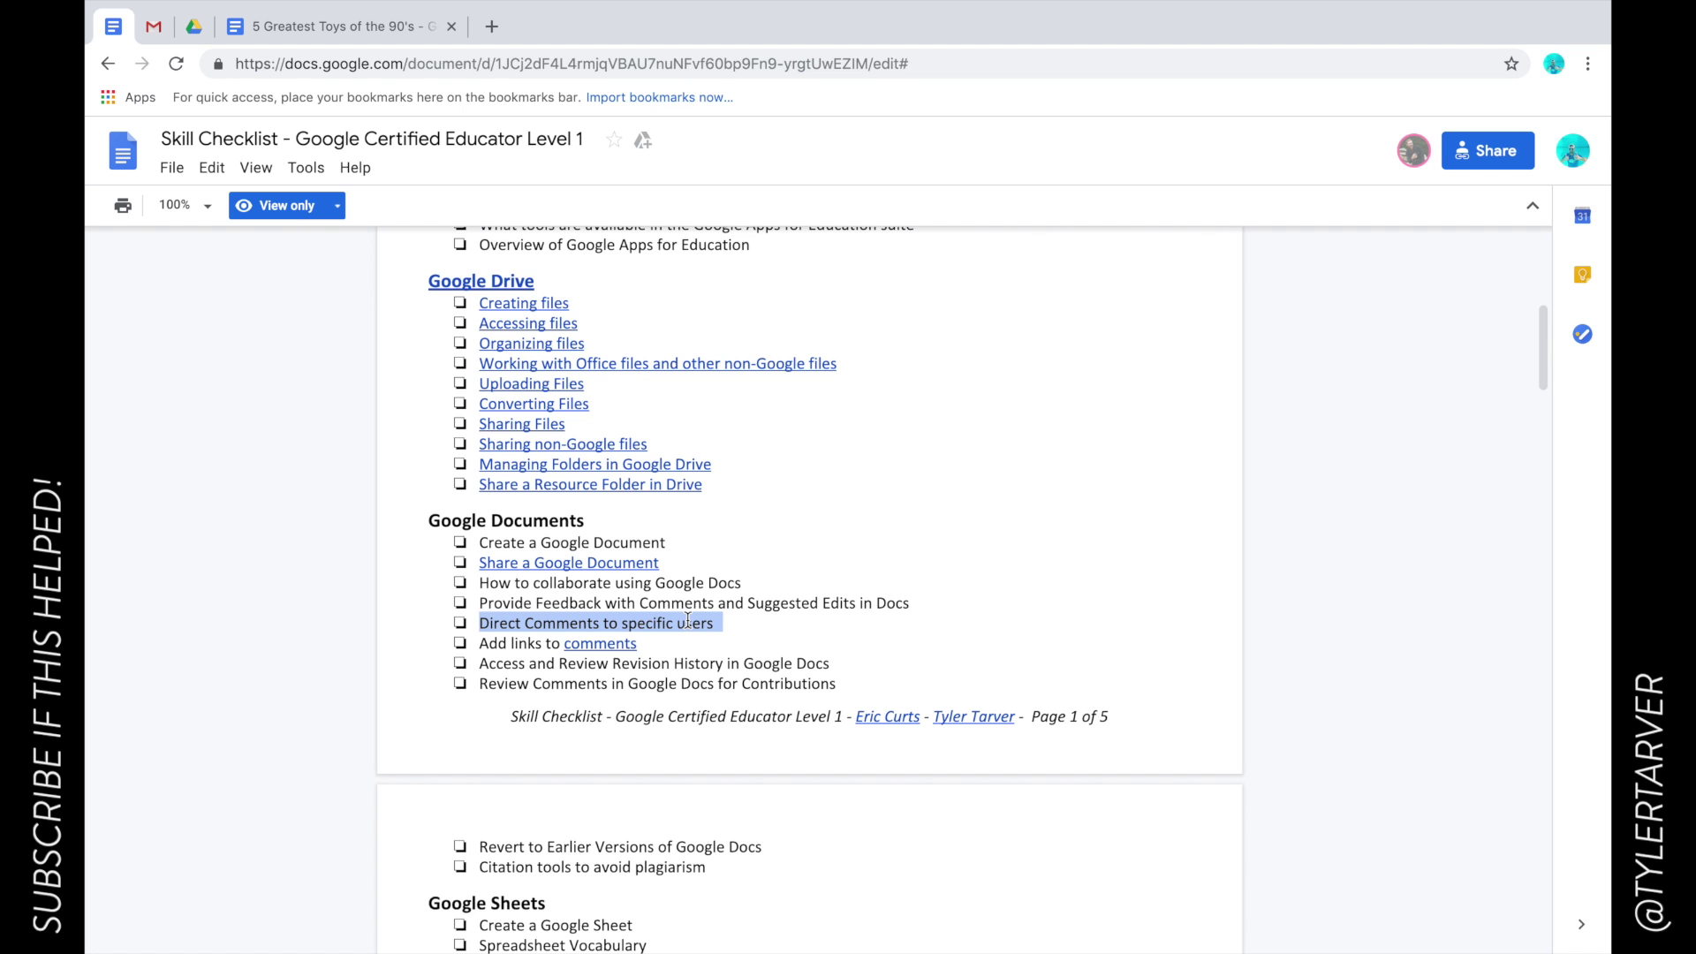
Switch to the '5 Greatest Toys of the 90's' document tab.
click(302, 24)
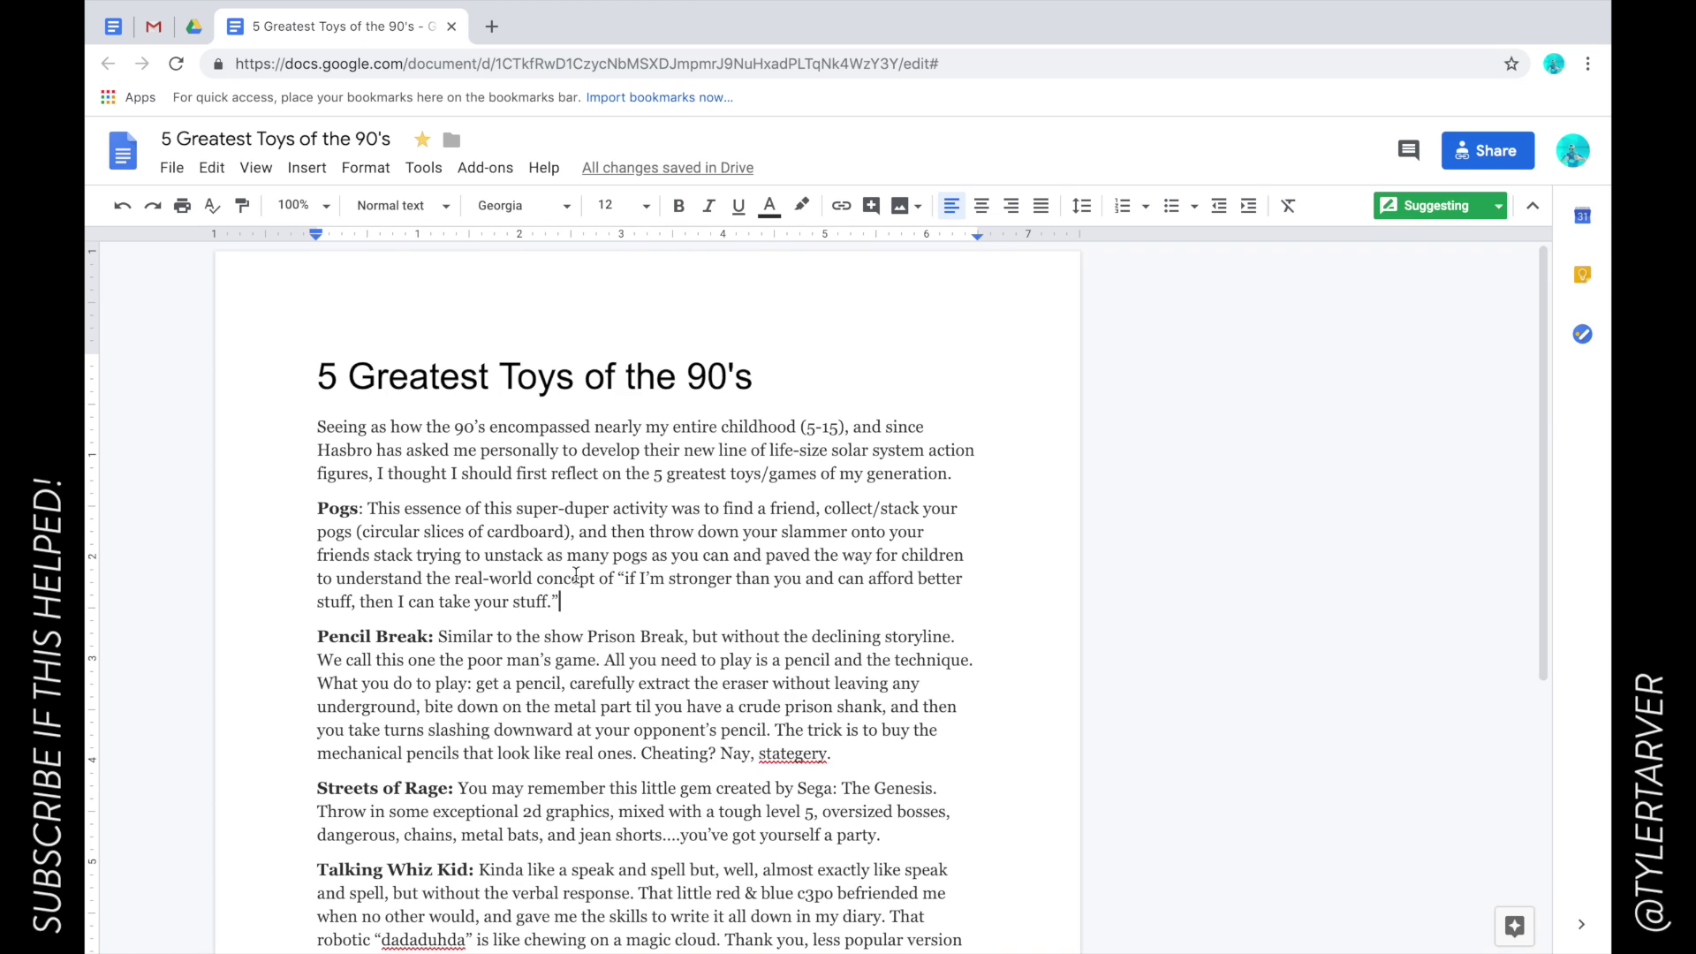
scroll(843, 313, down, 3)
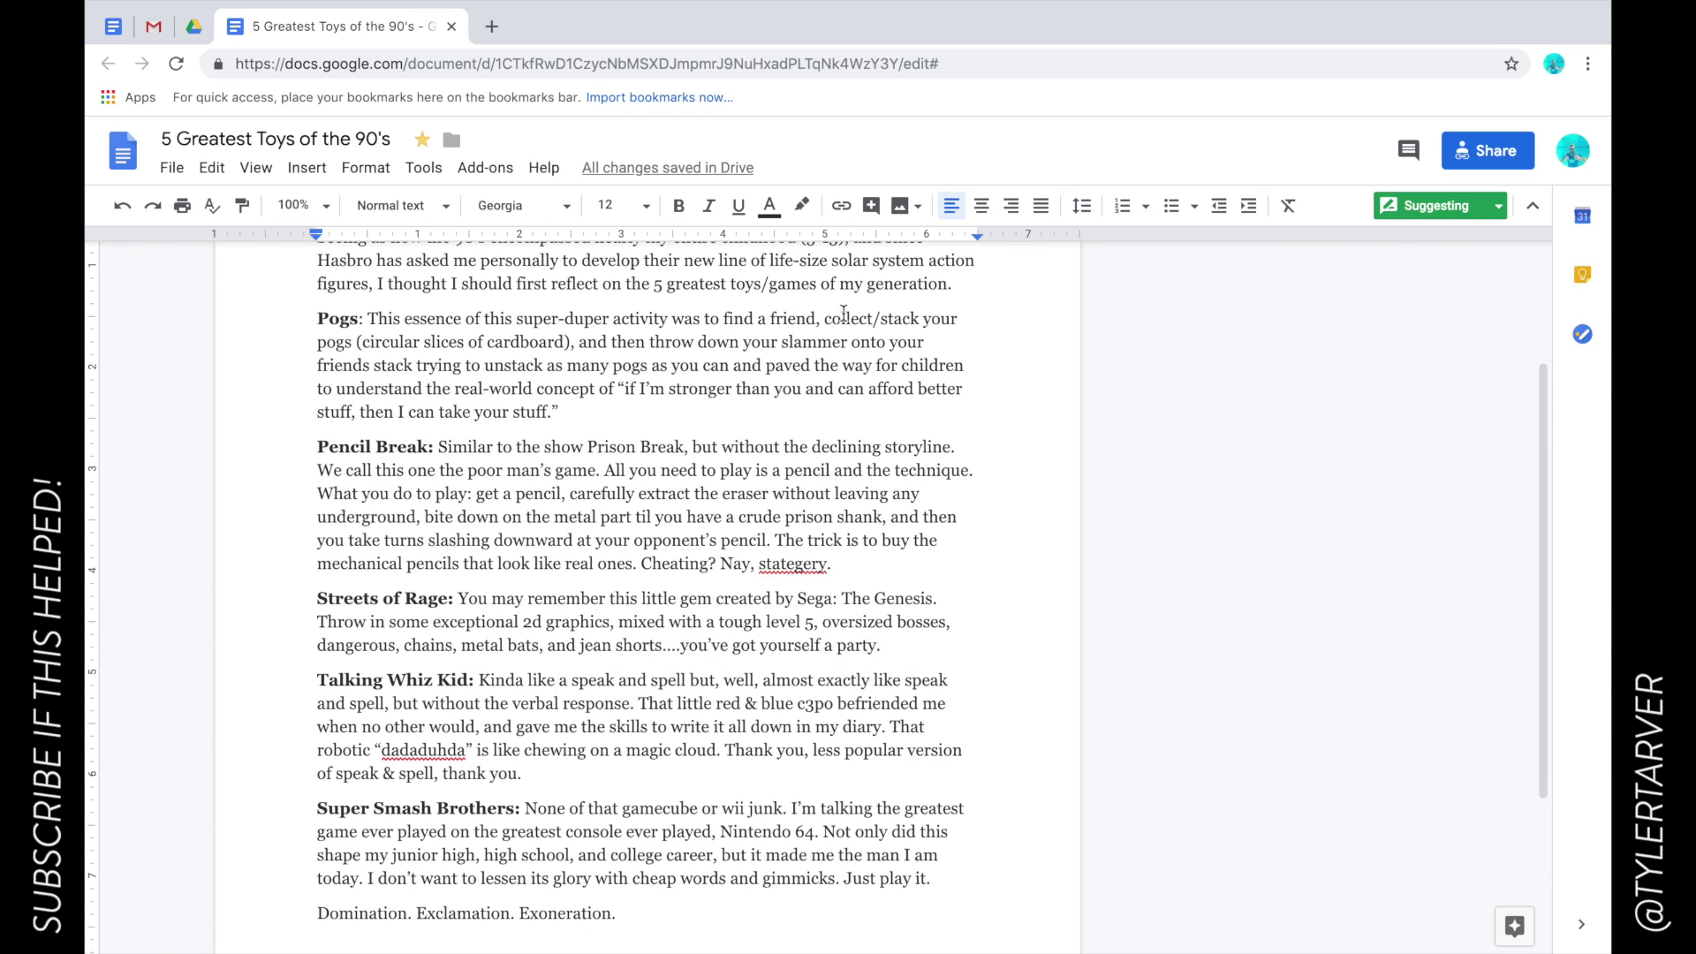
Switch the document to Editing mode and toggle bold on 'Pogs' off and back on.
click(1497, 207)
click(1432, 245)
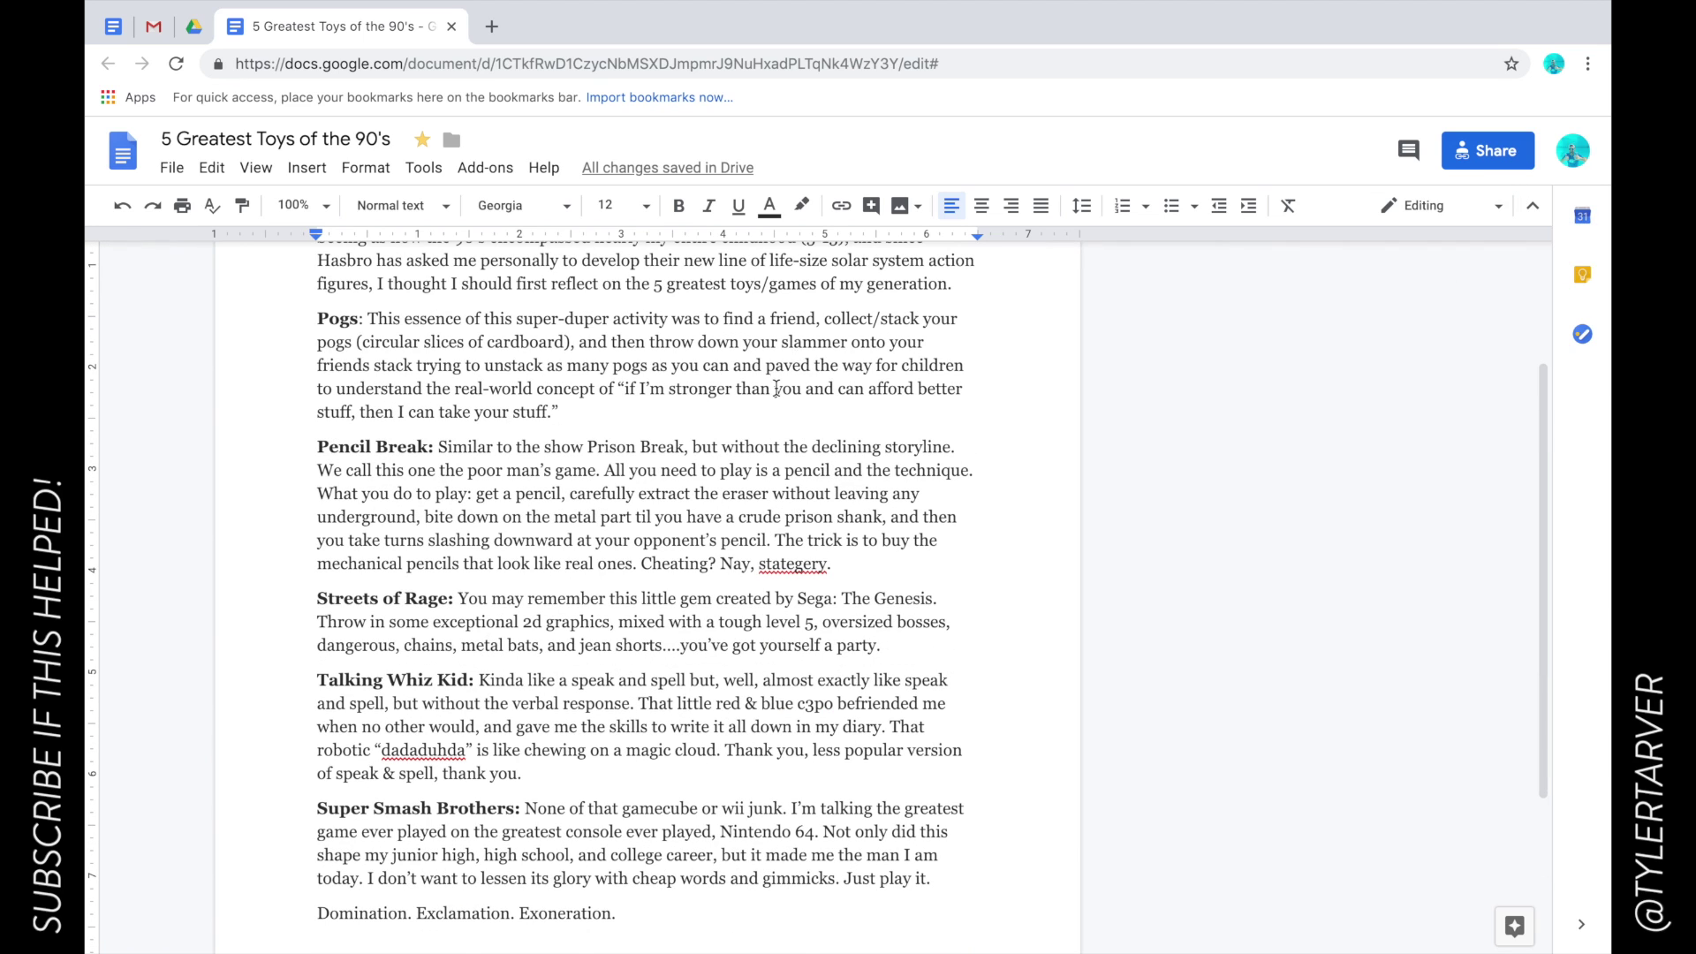
scroll(776, 384, up, 3)
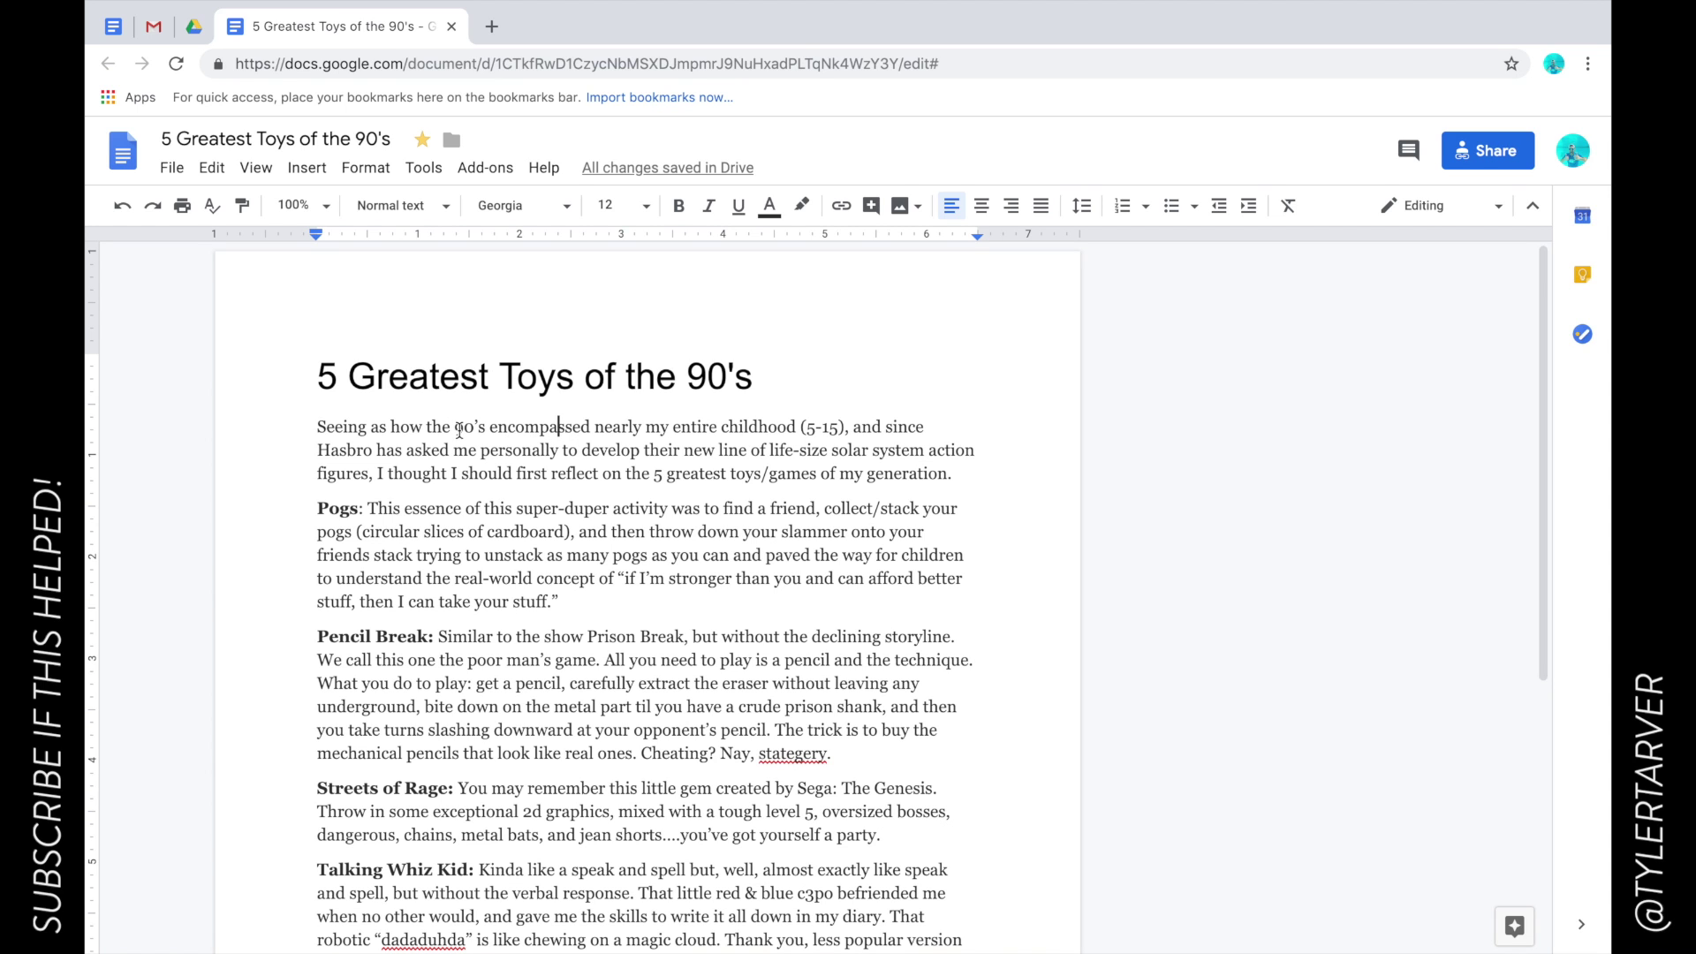
double_click(338, 509)
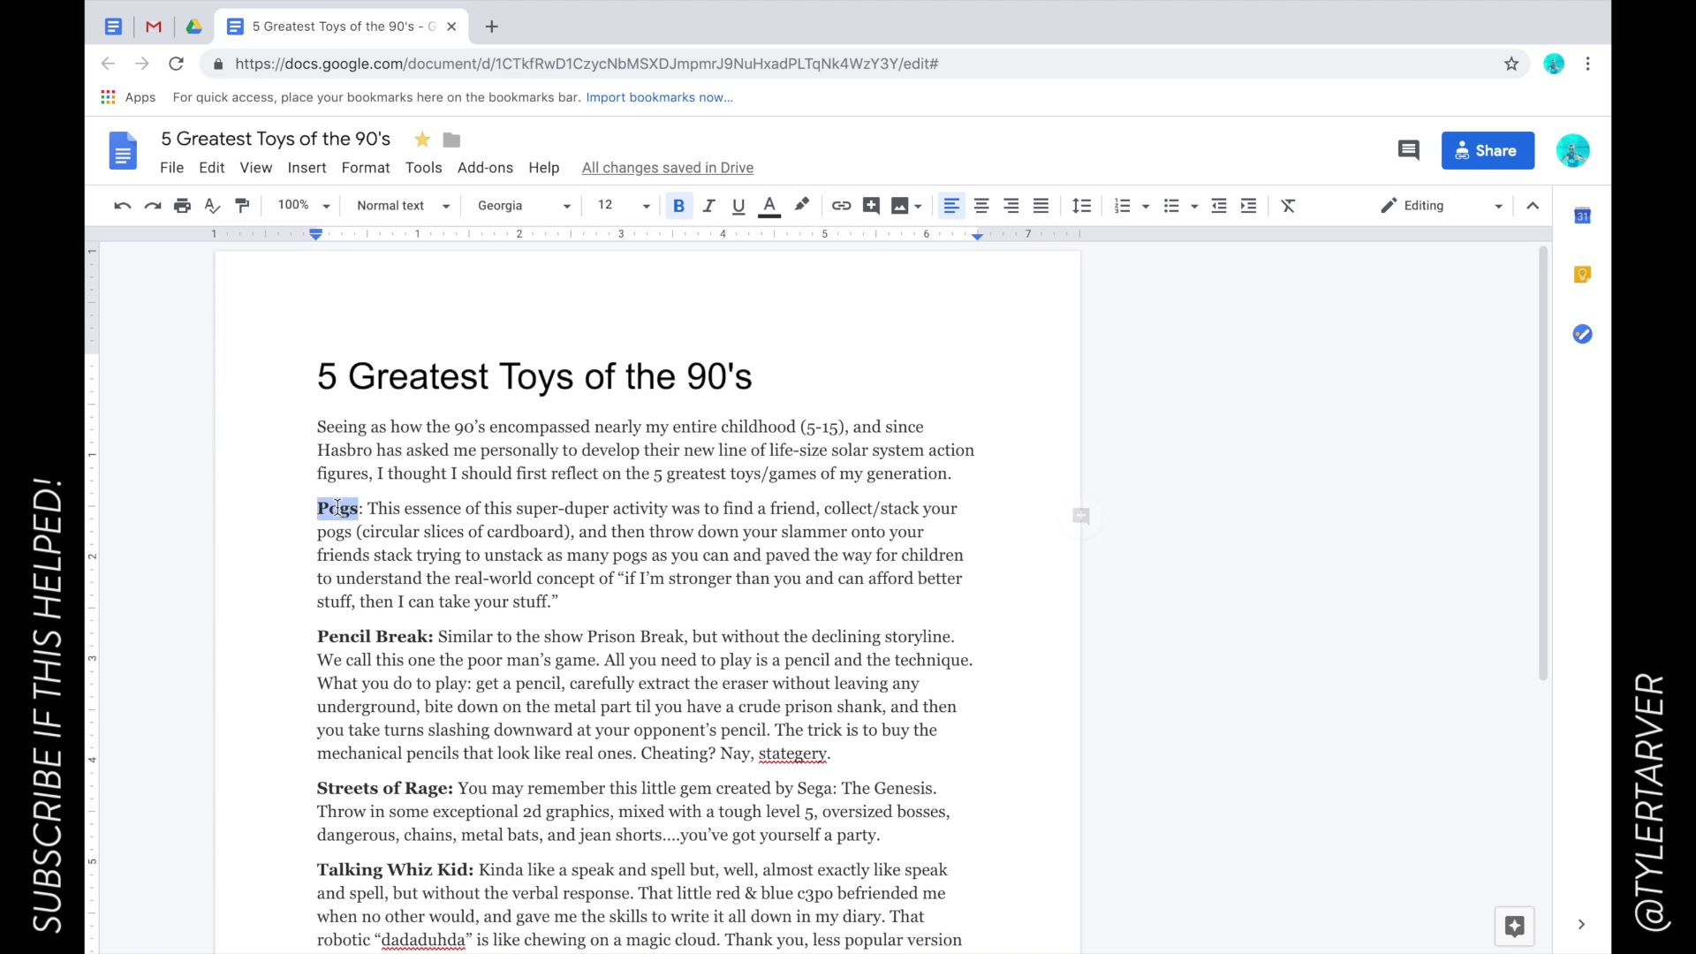
key(ctrl+b)
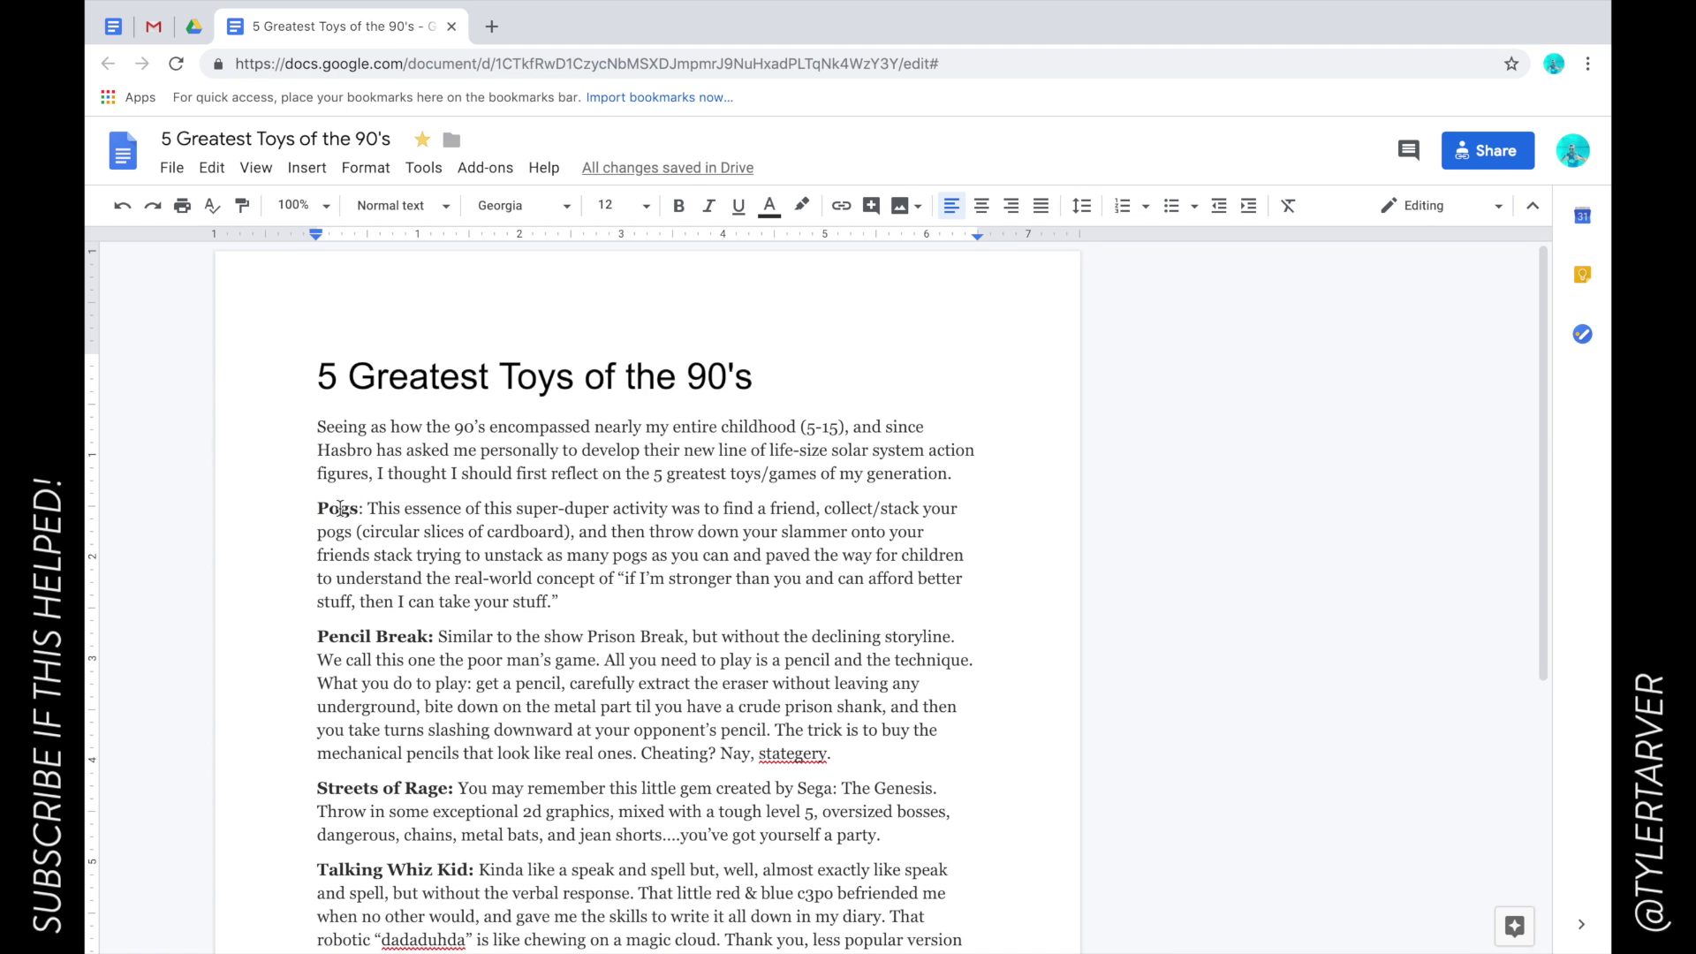
key(ctrl+b)
click(537, 570)
mouse_move(1082, 435)
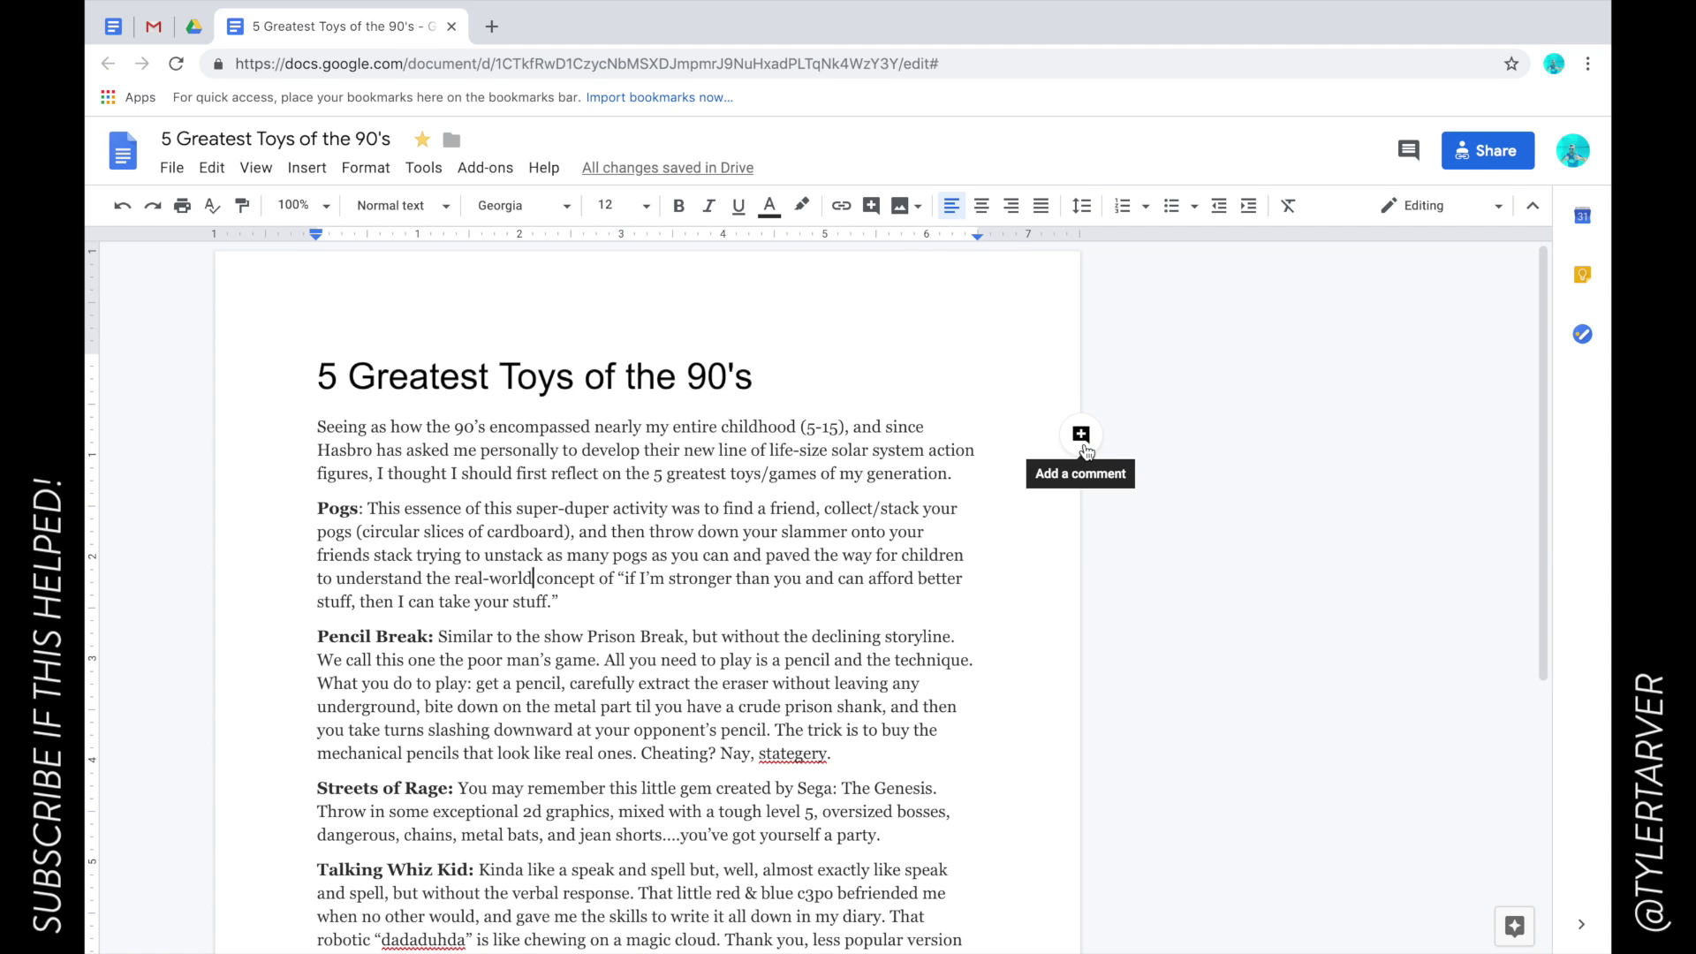
Comment 'is this good enough?' on the 'Pogs' heading, mentioning and assigning Tyler Tarver.
double_click(336, 507)
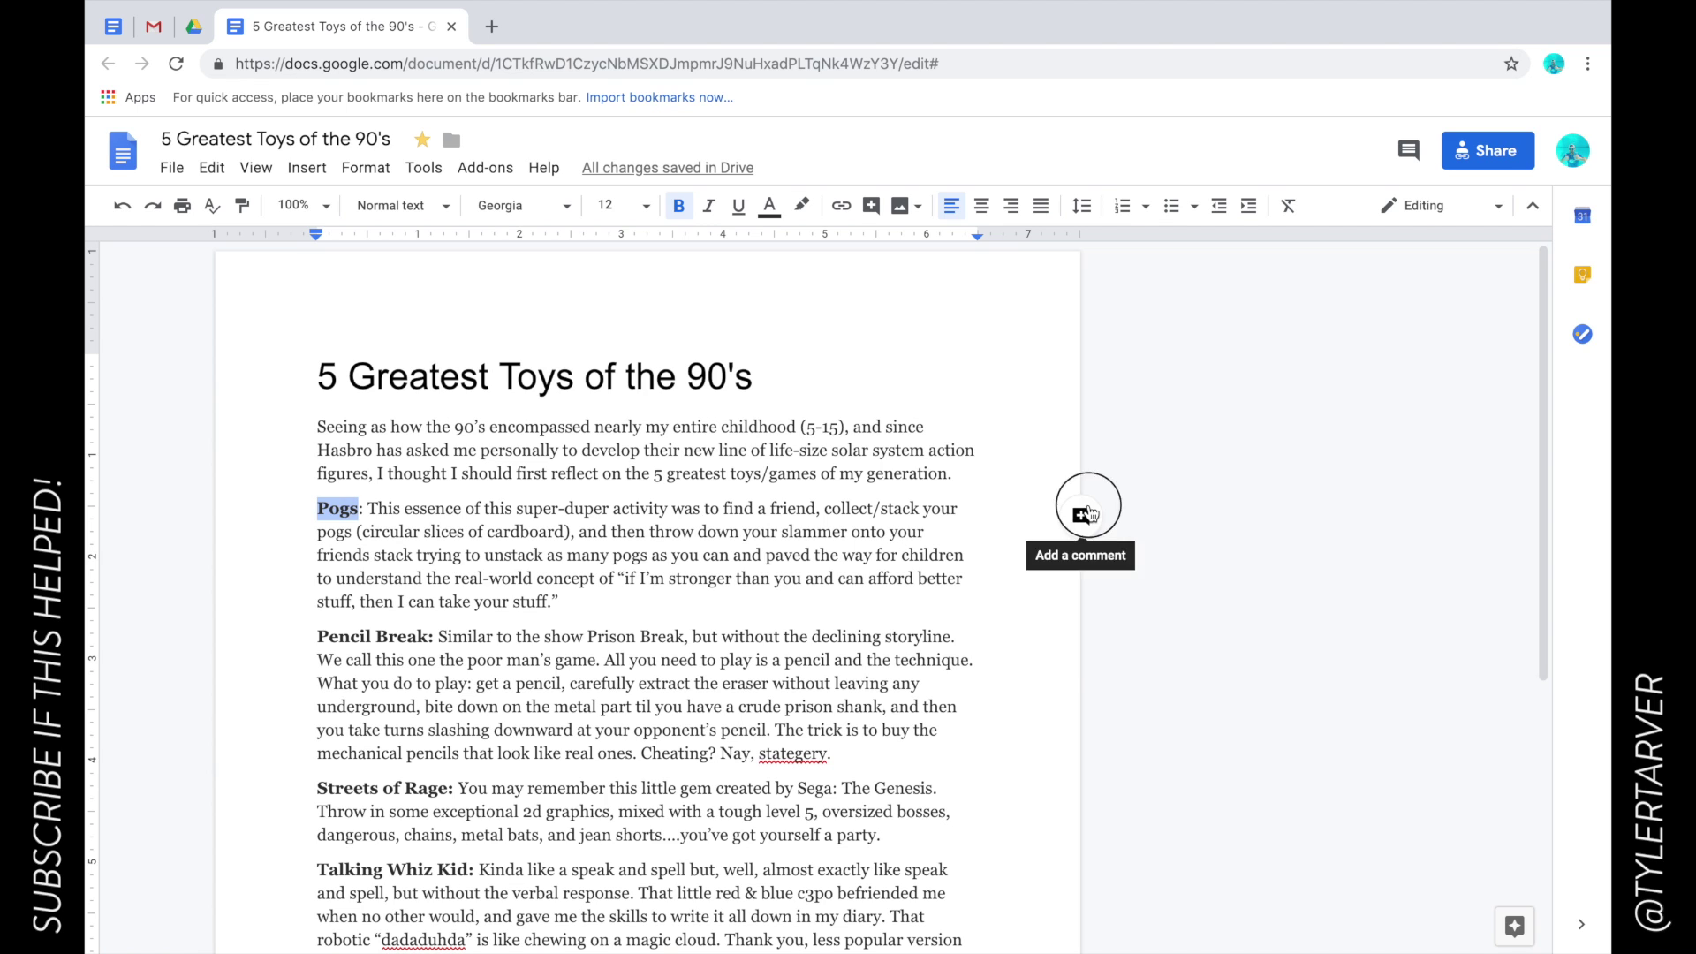
click(1081, 515)
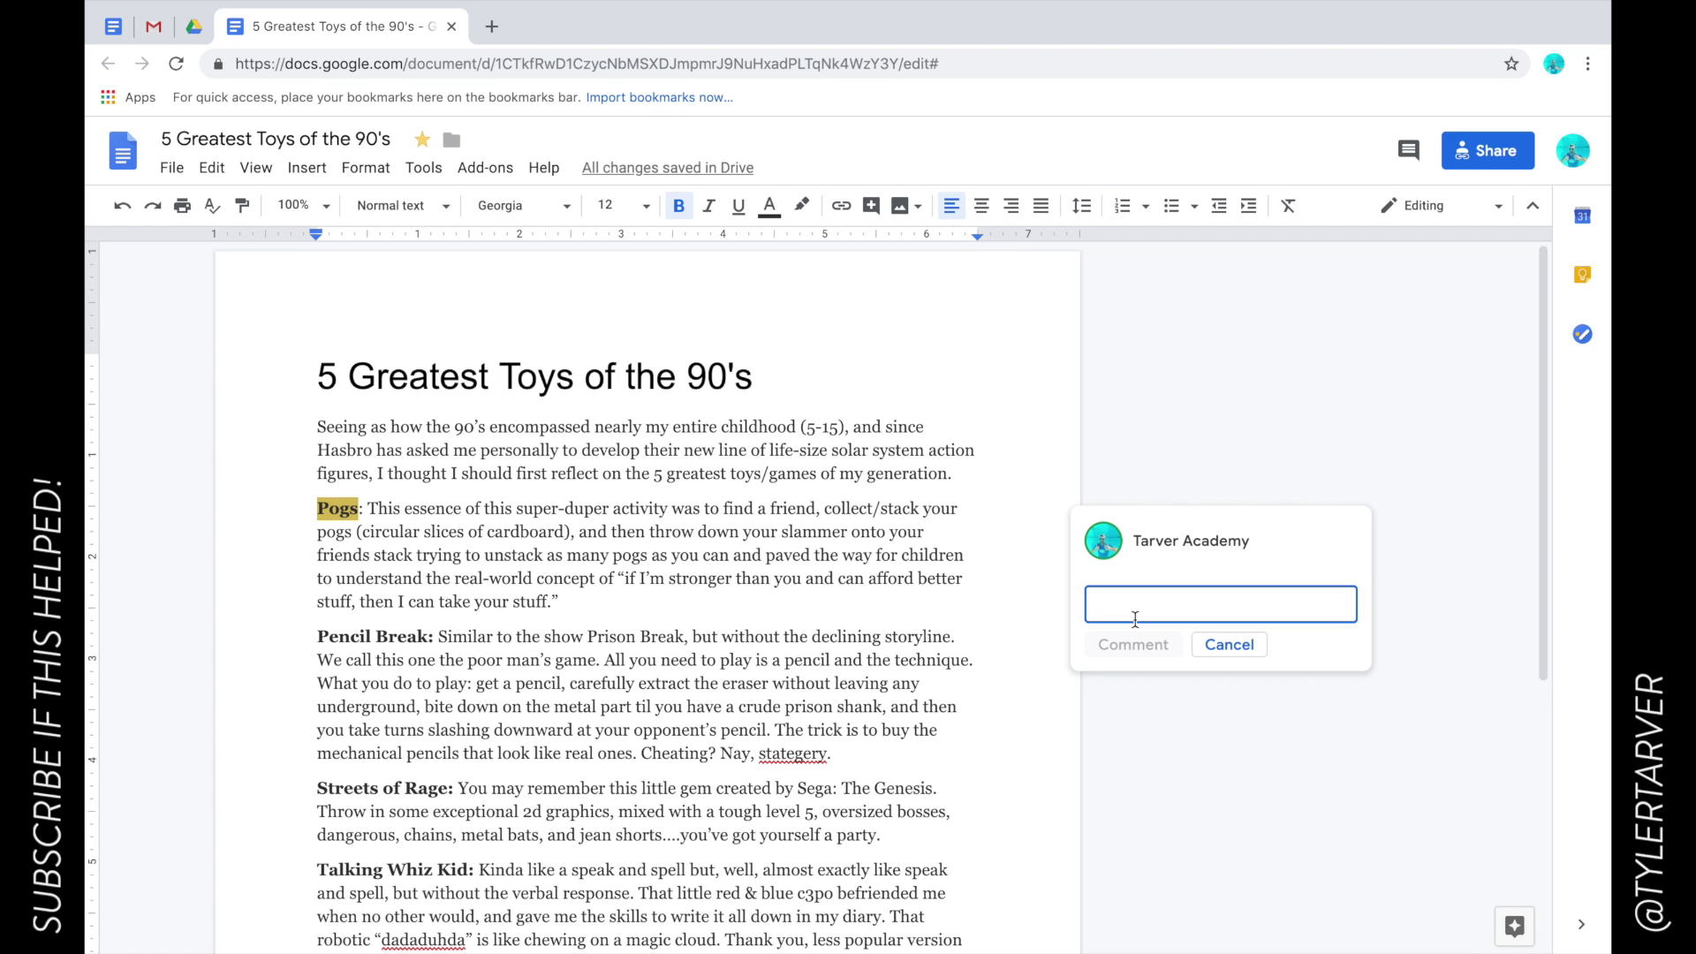
text(@)
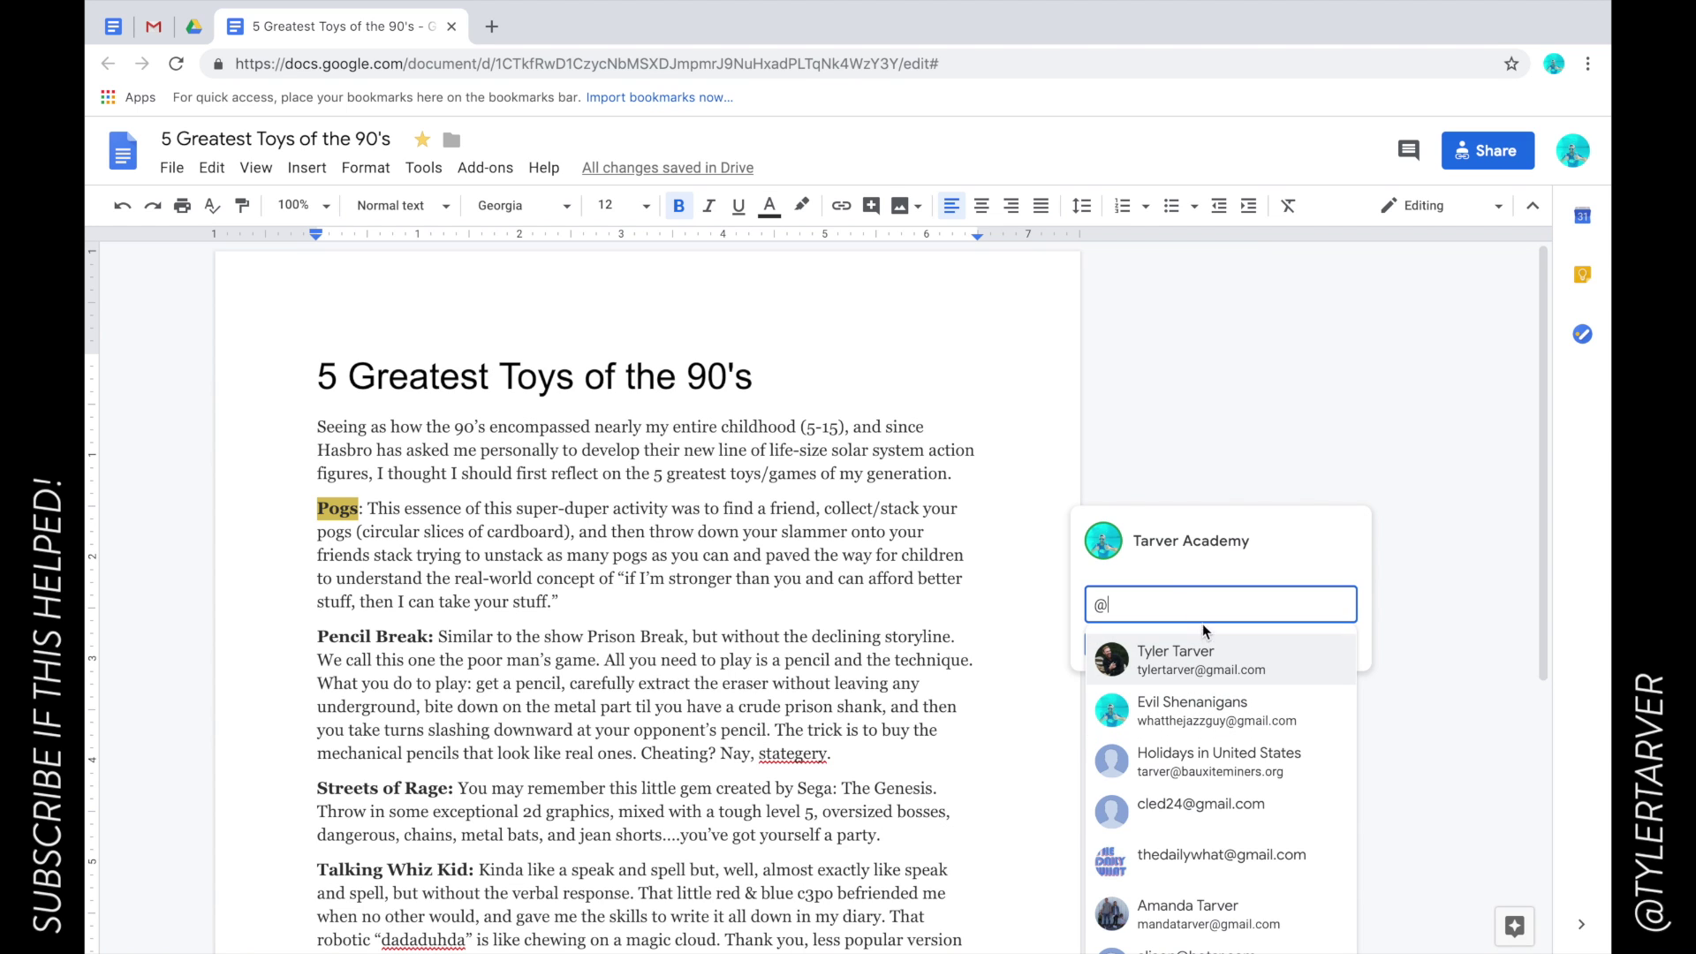
click(1202, 672)
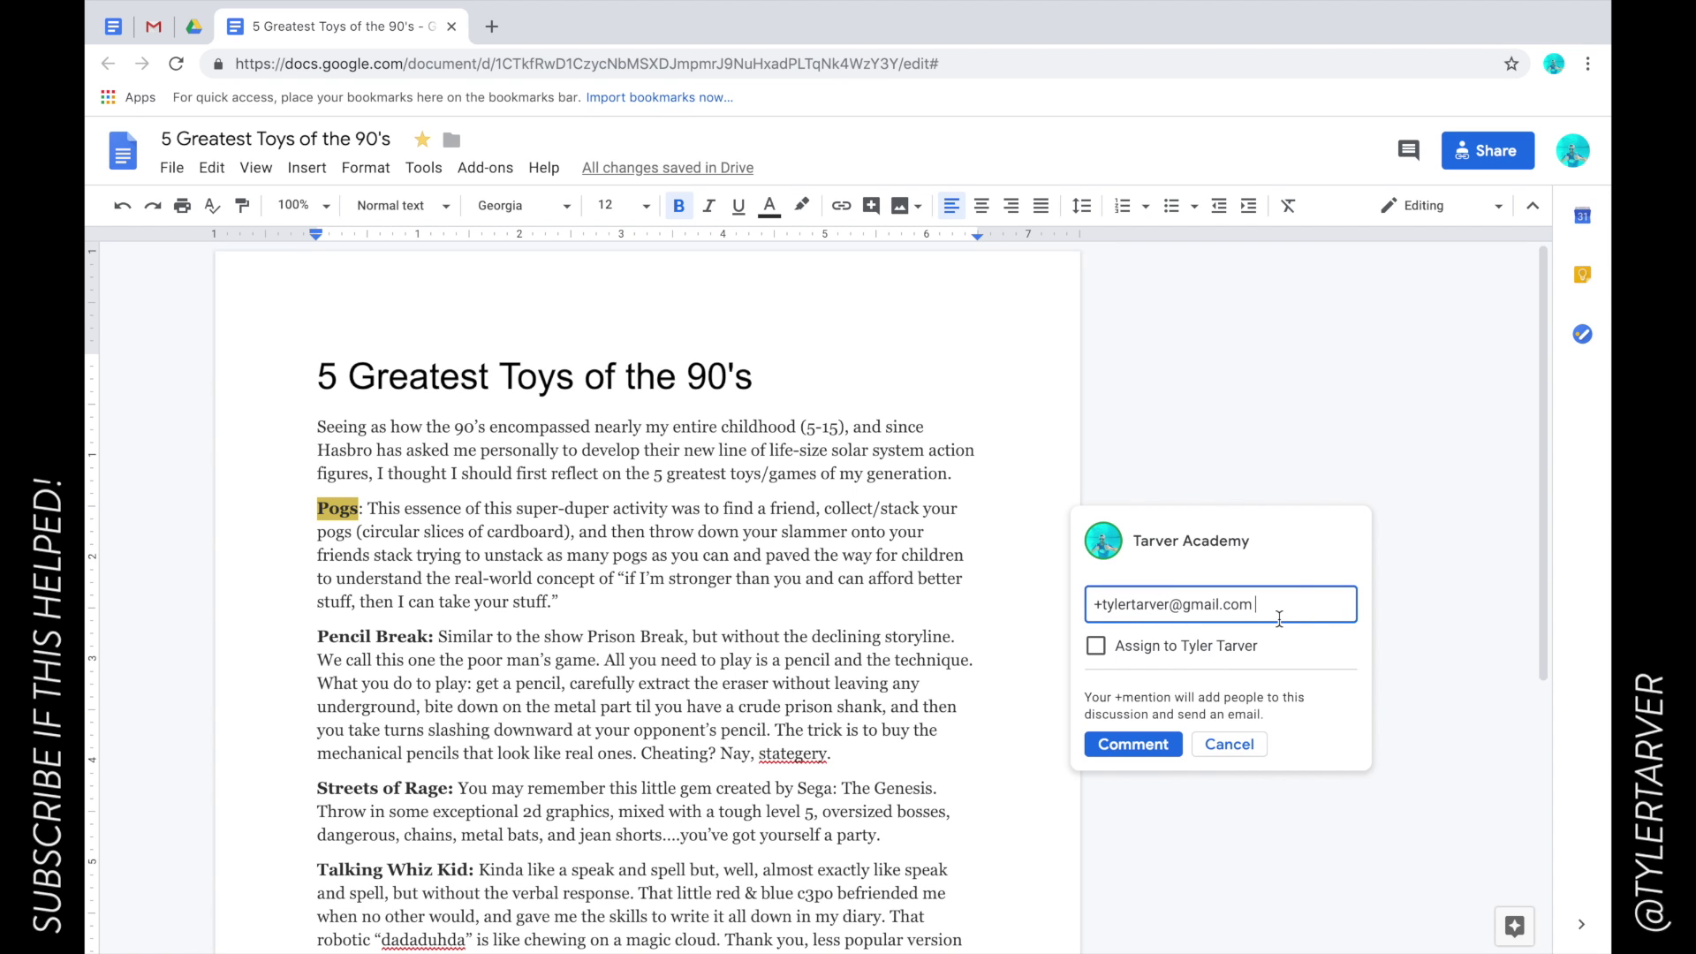
text(hey,)
text( is this g)
text(ood enough?)
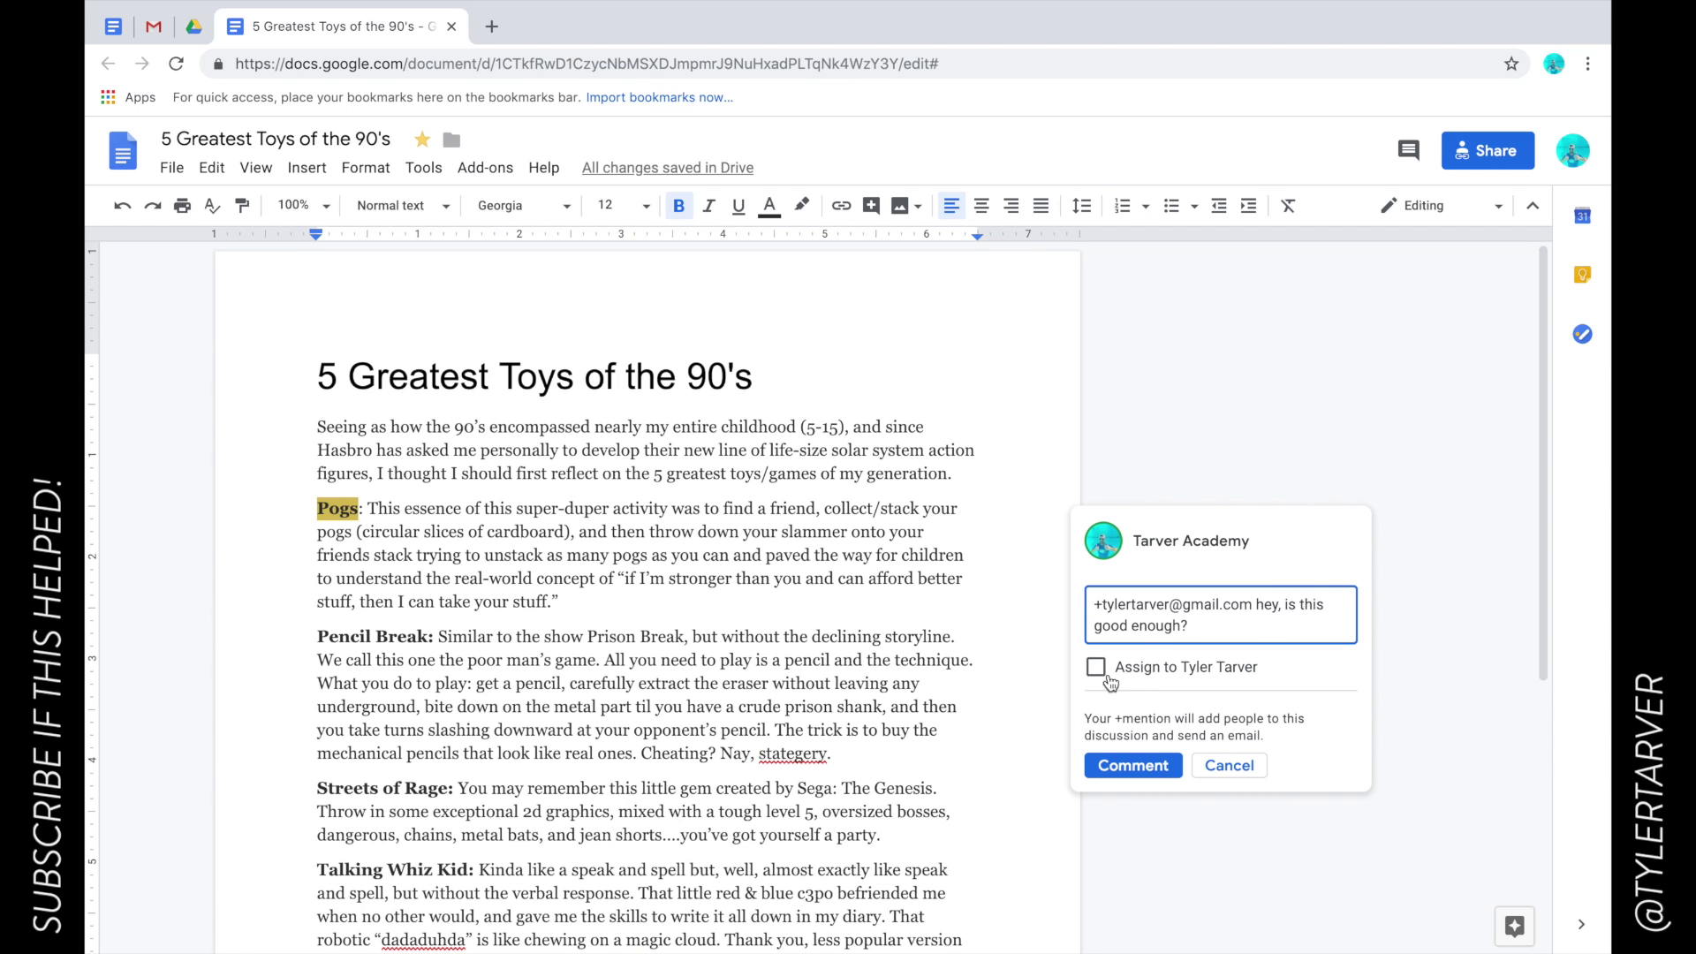
click(1097, 667)
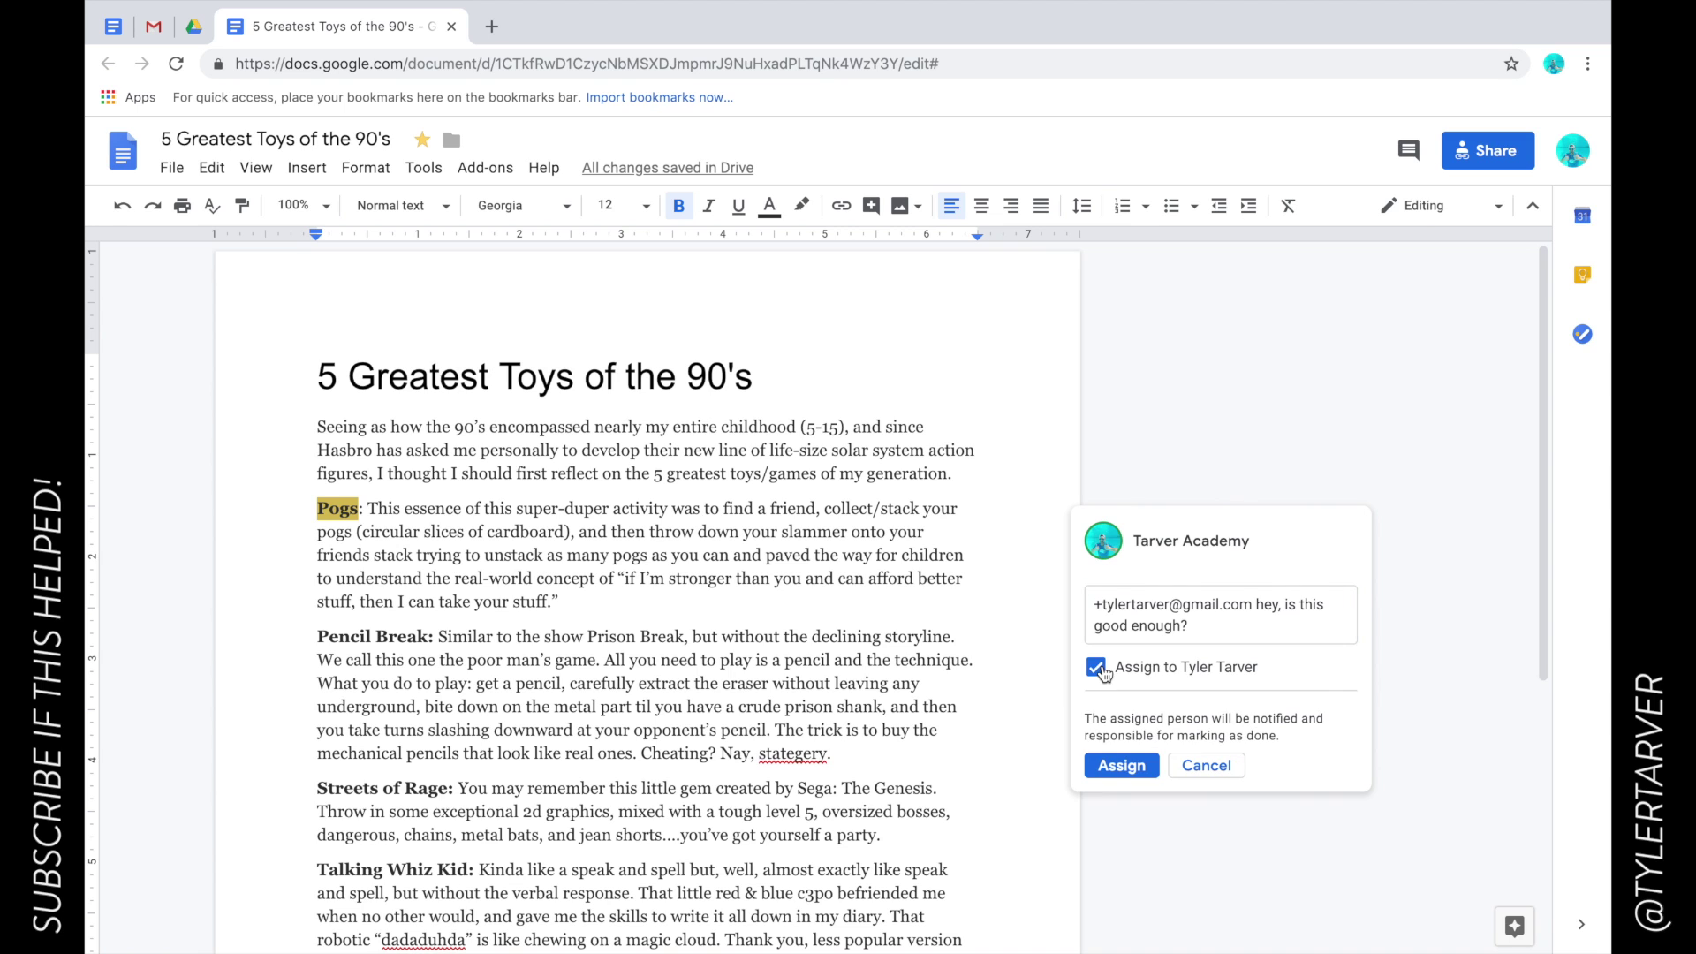
click(1097, 670)
click(1097, 678)
click(1122, 765)
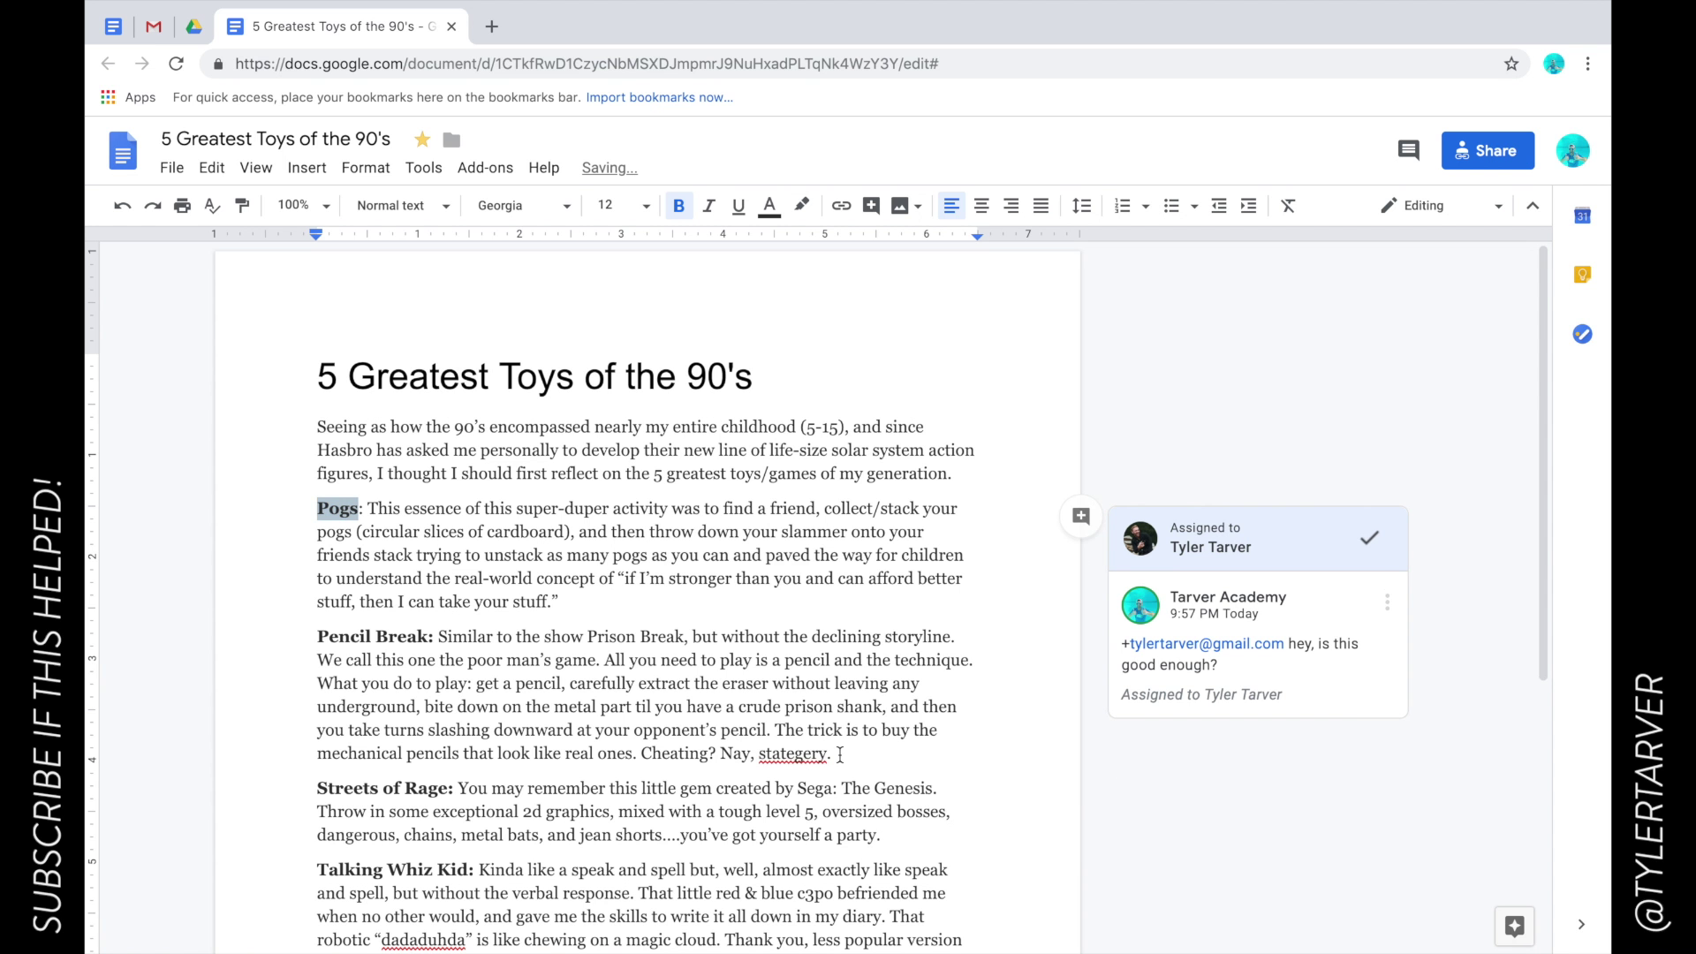
scroll(840, 702, down, 2)
scroll(867, 569, down, 1)
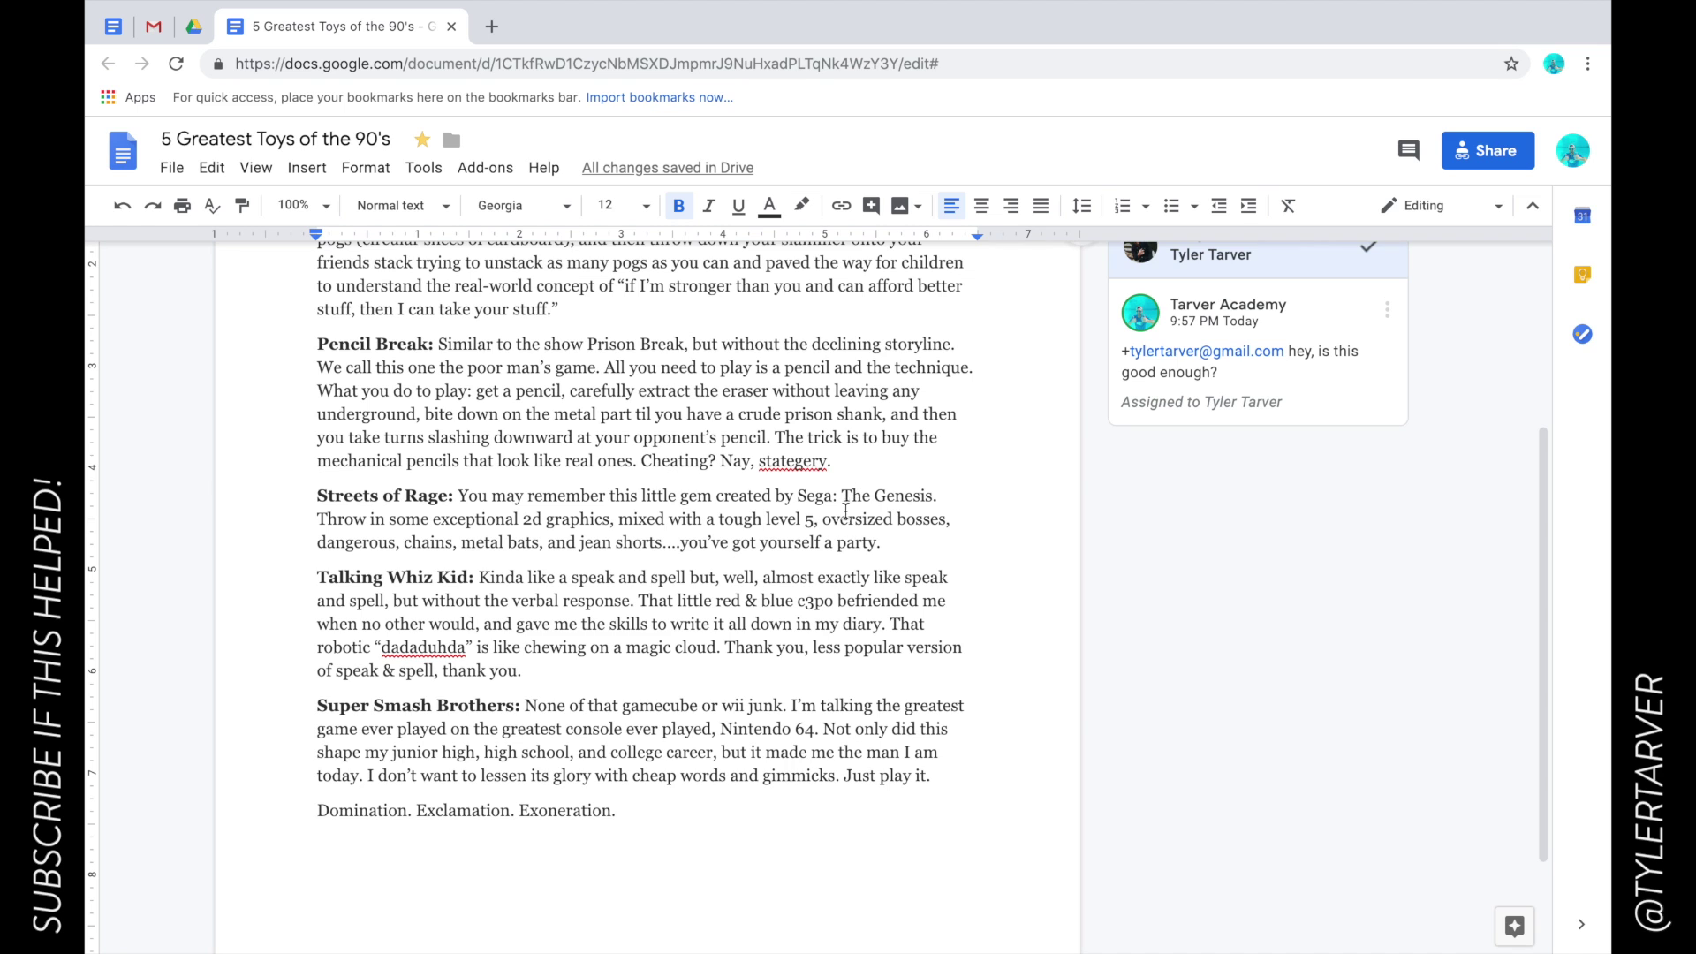
click(843, 514)
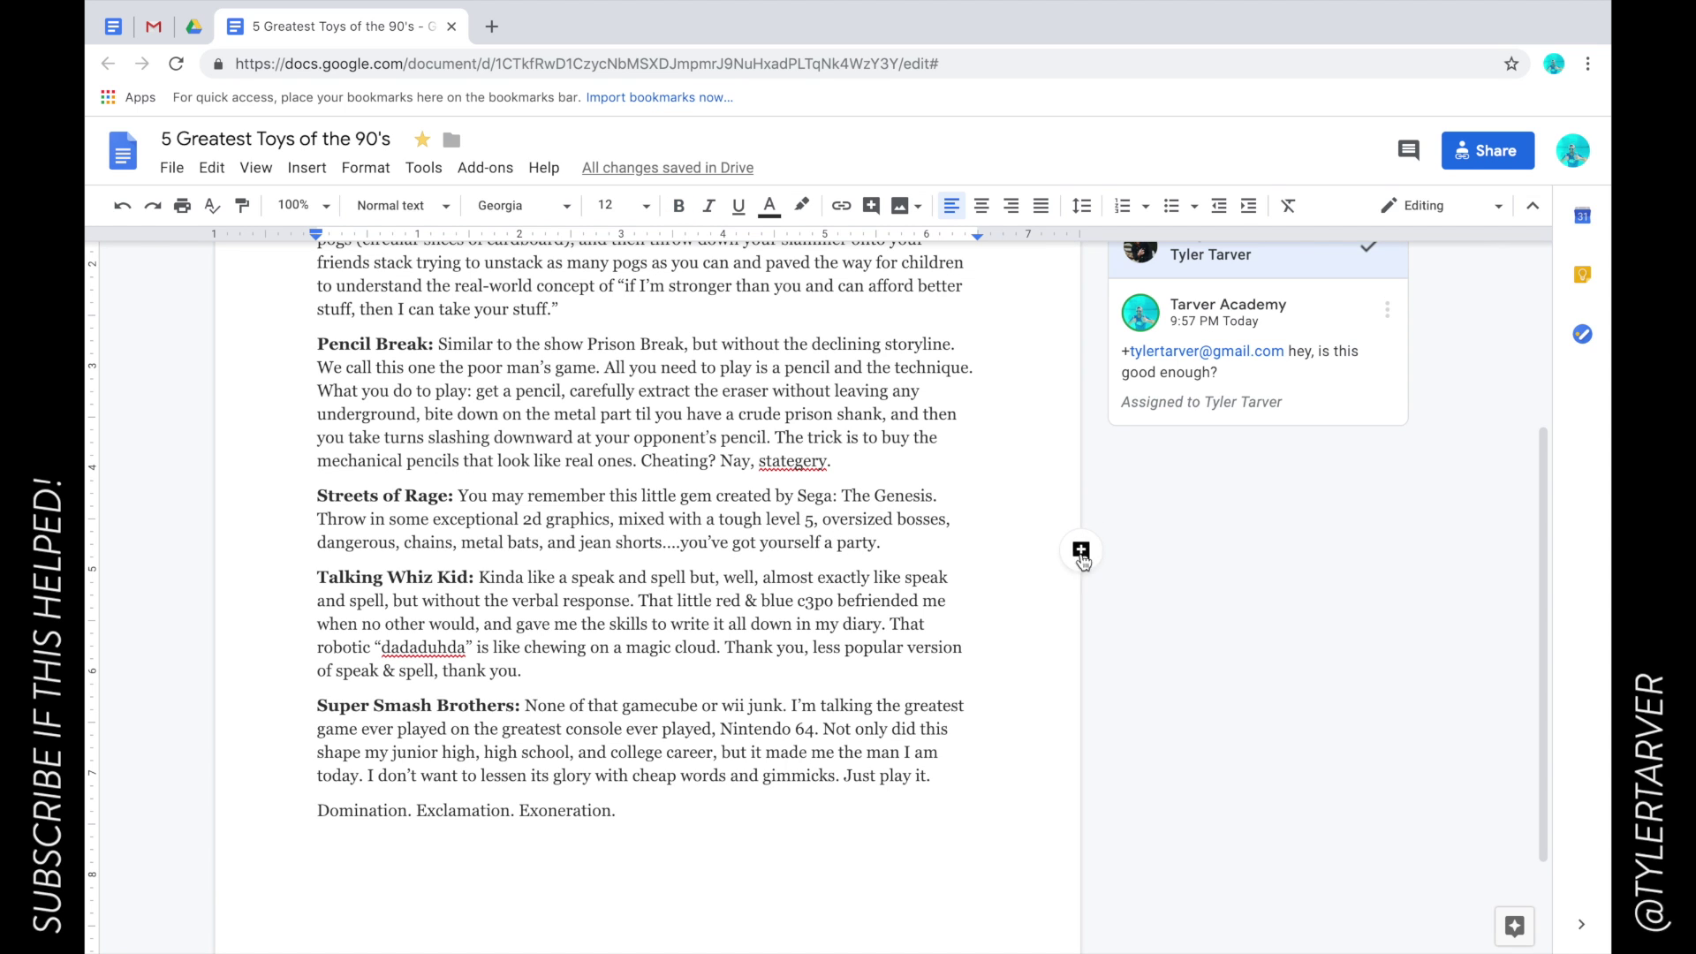
click(1081, 550)
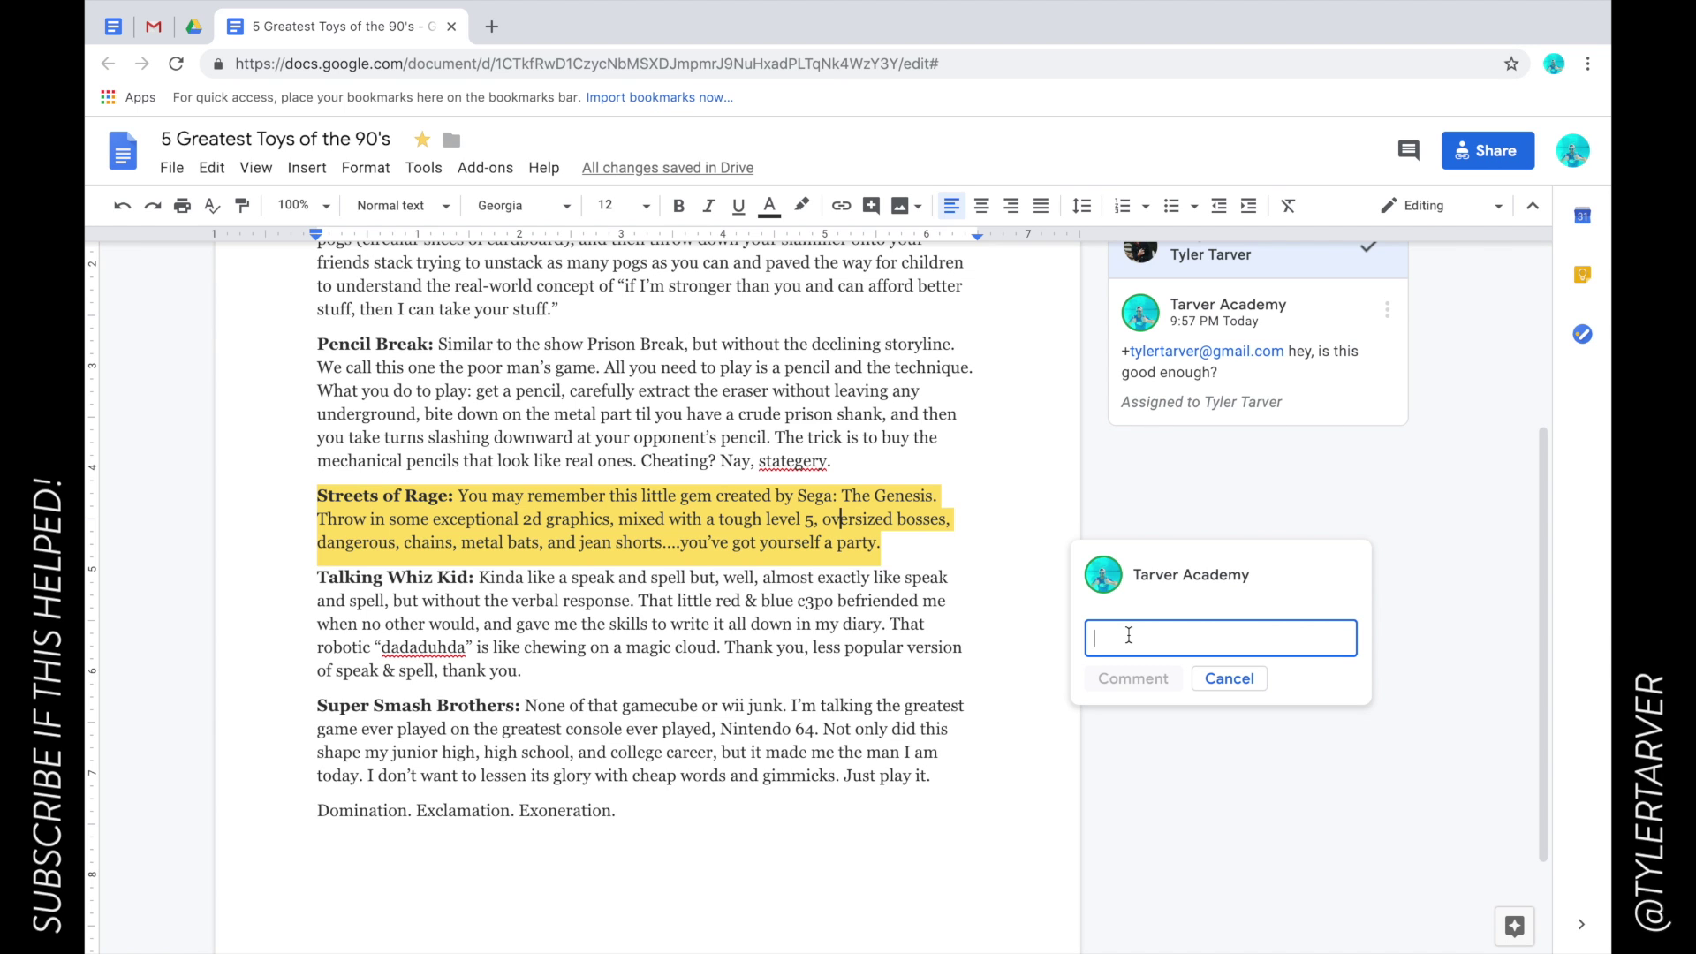
text(+)
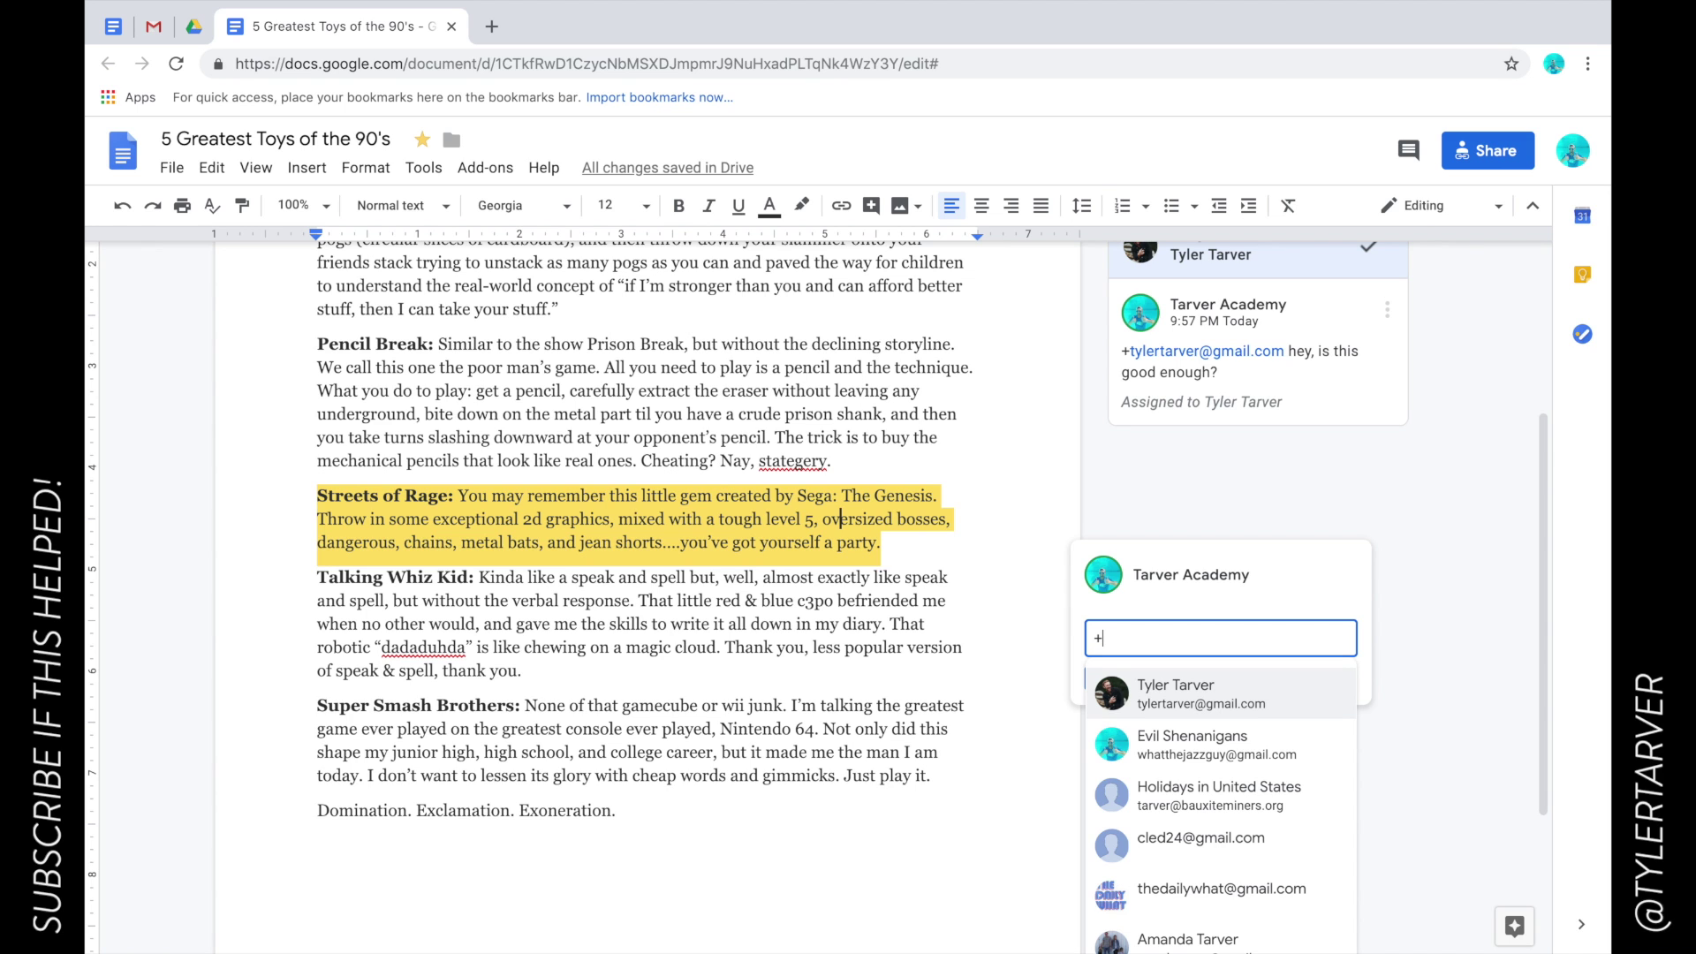
text(mat)
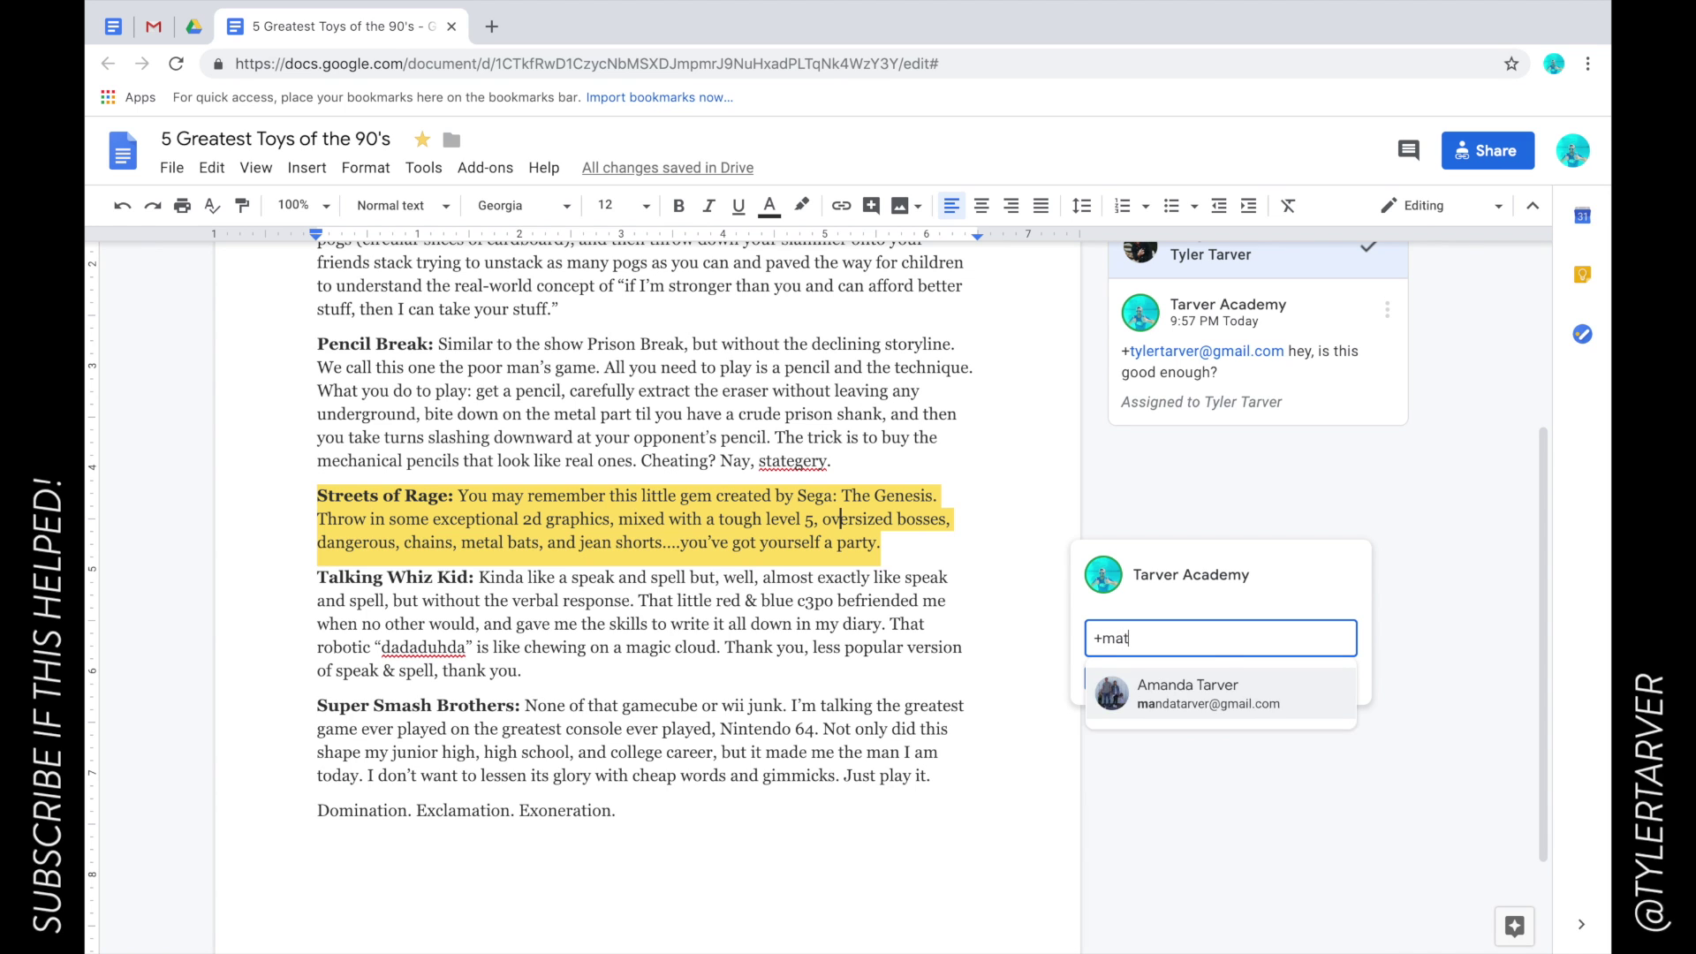
text(t)
key(BackSpace)
key(BackSpace)
key(BackSpace)
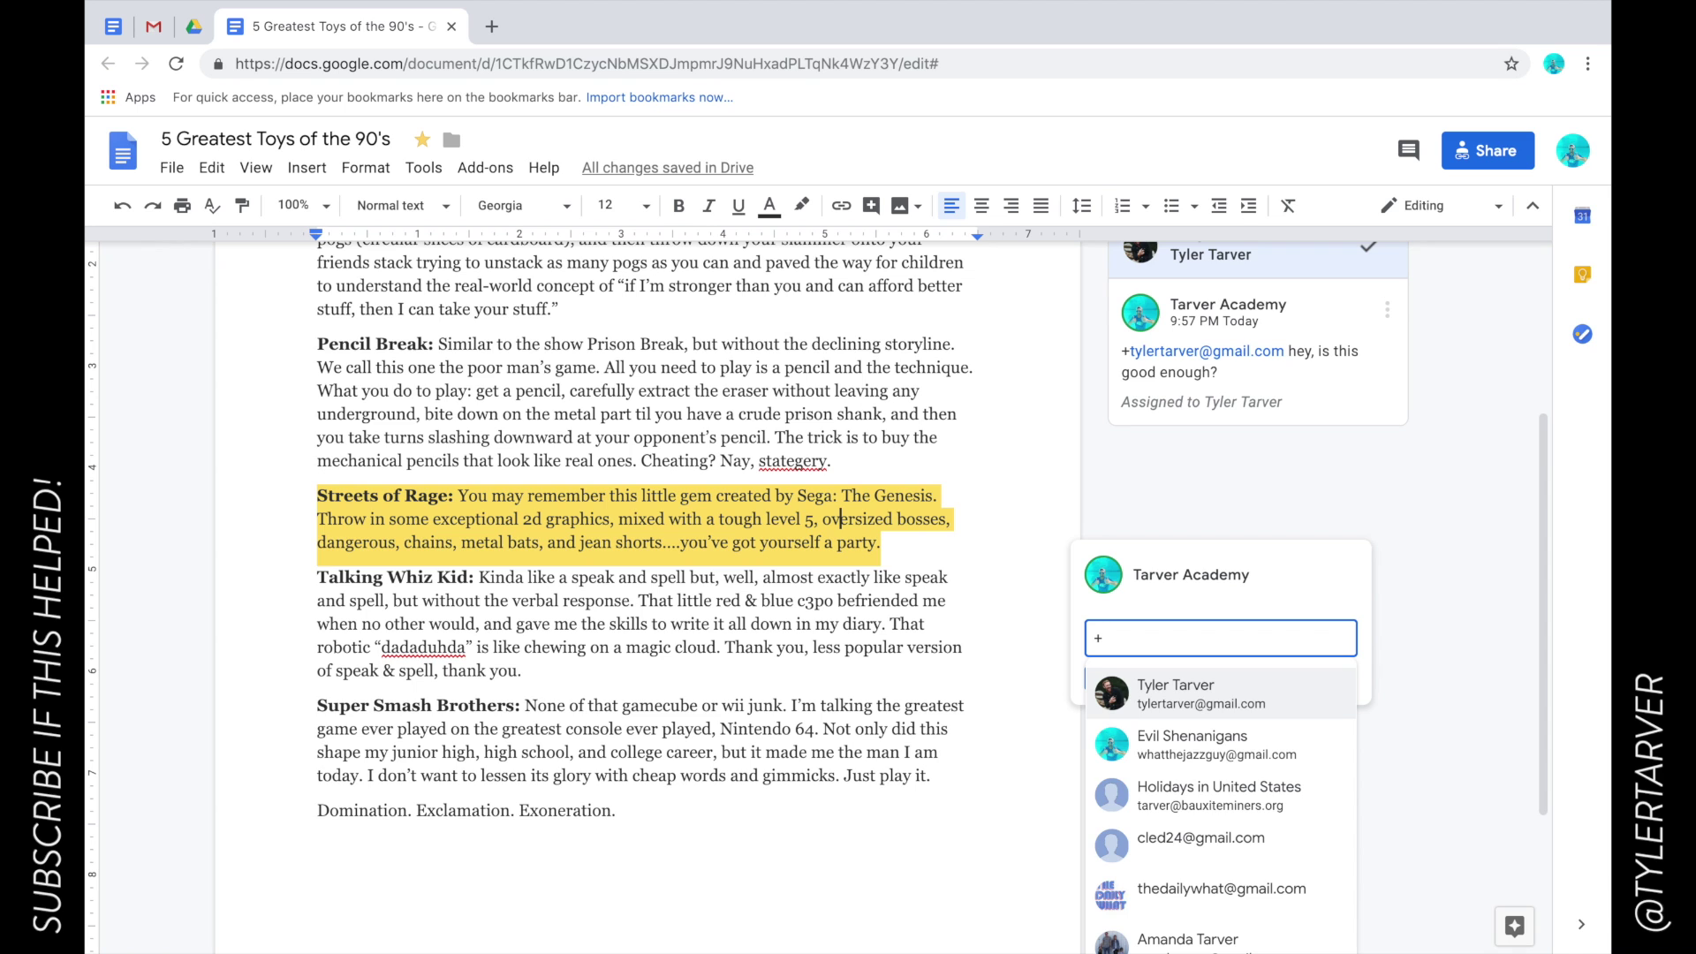
text(baxl)
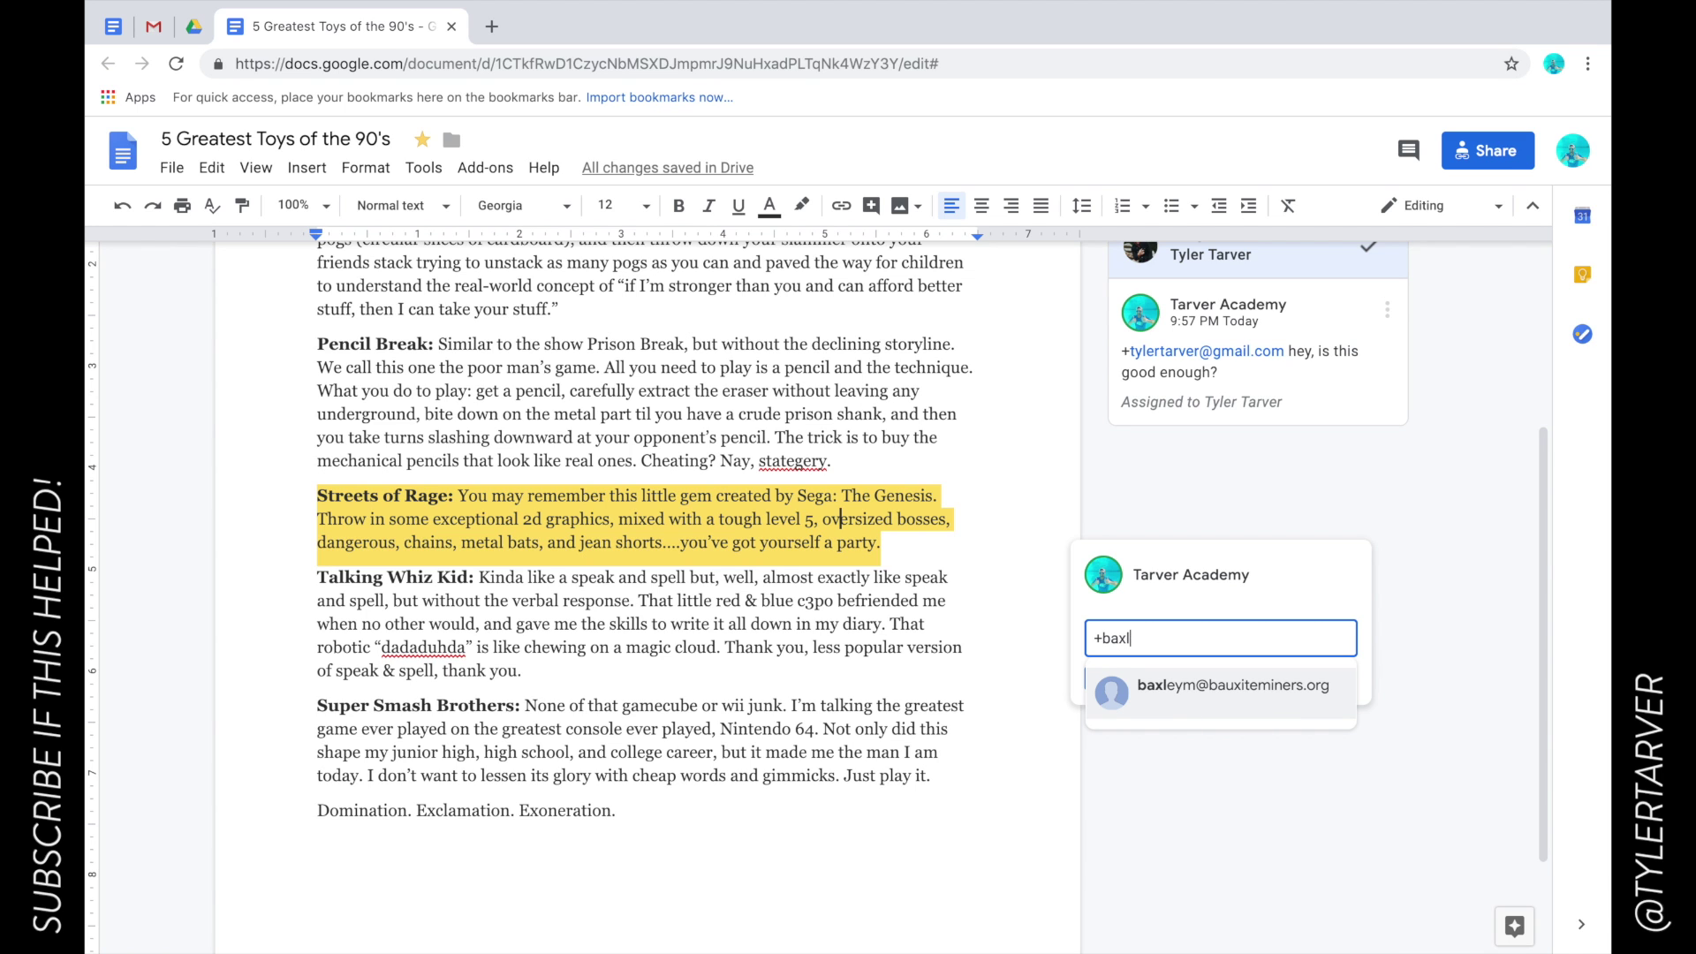
click(1169, 692)
text(wh)
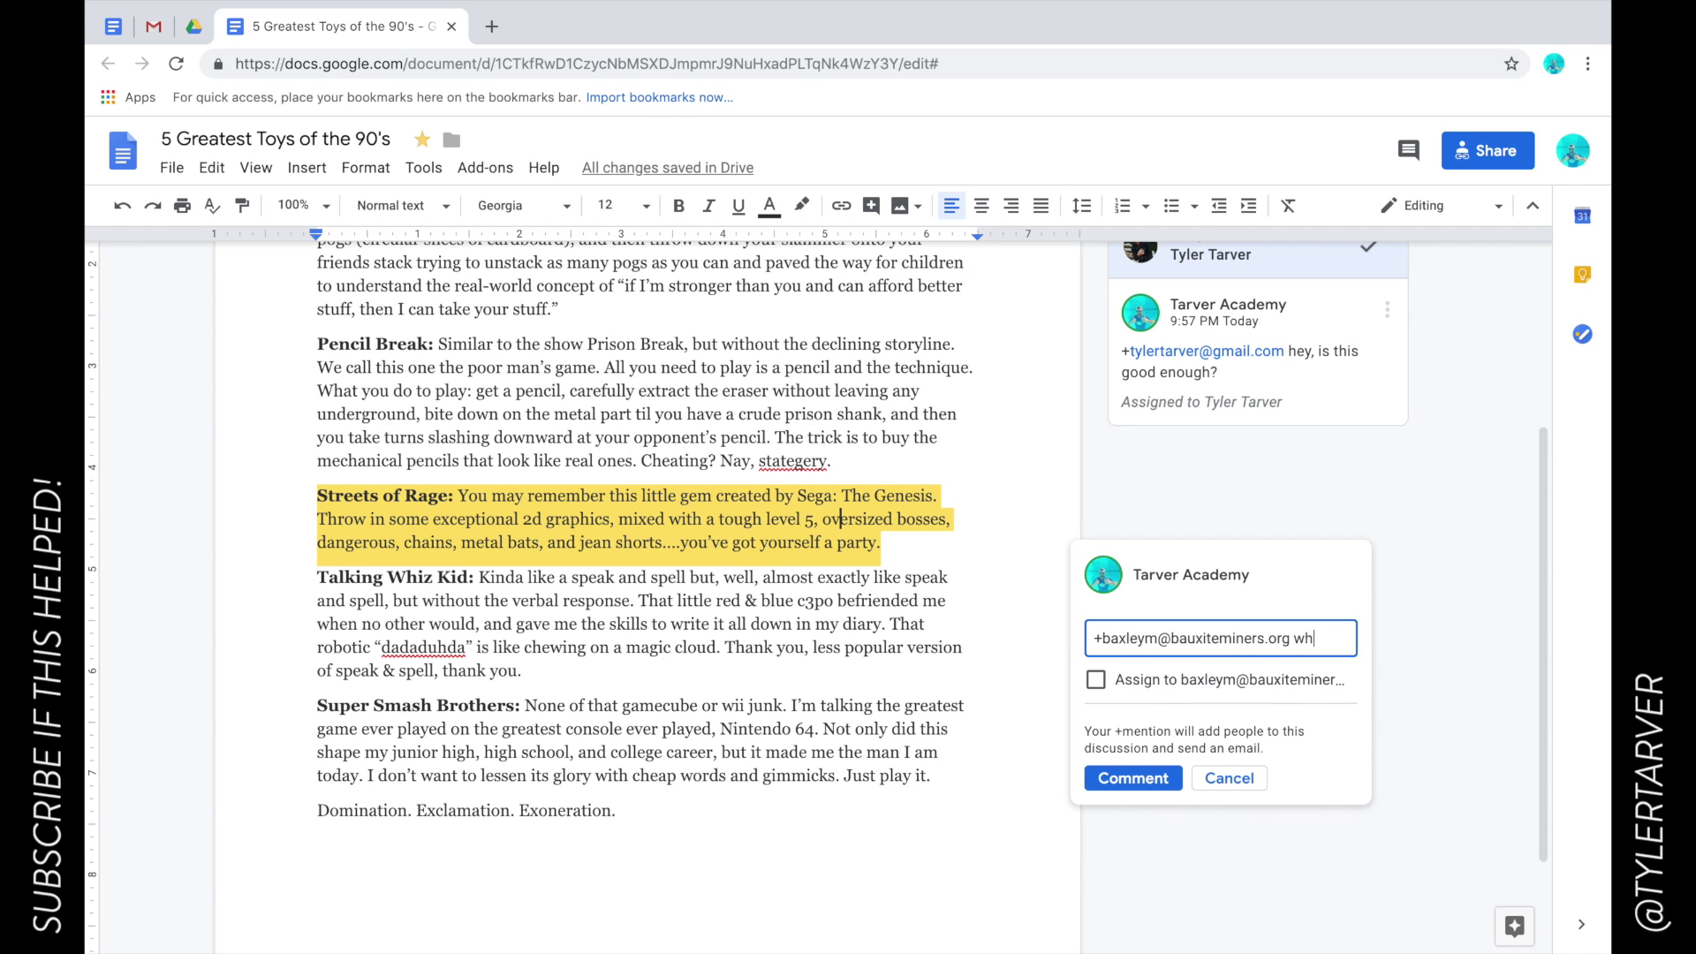
text(at up!!! D)
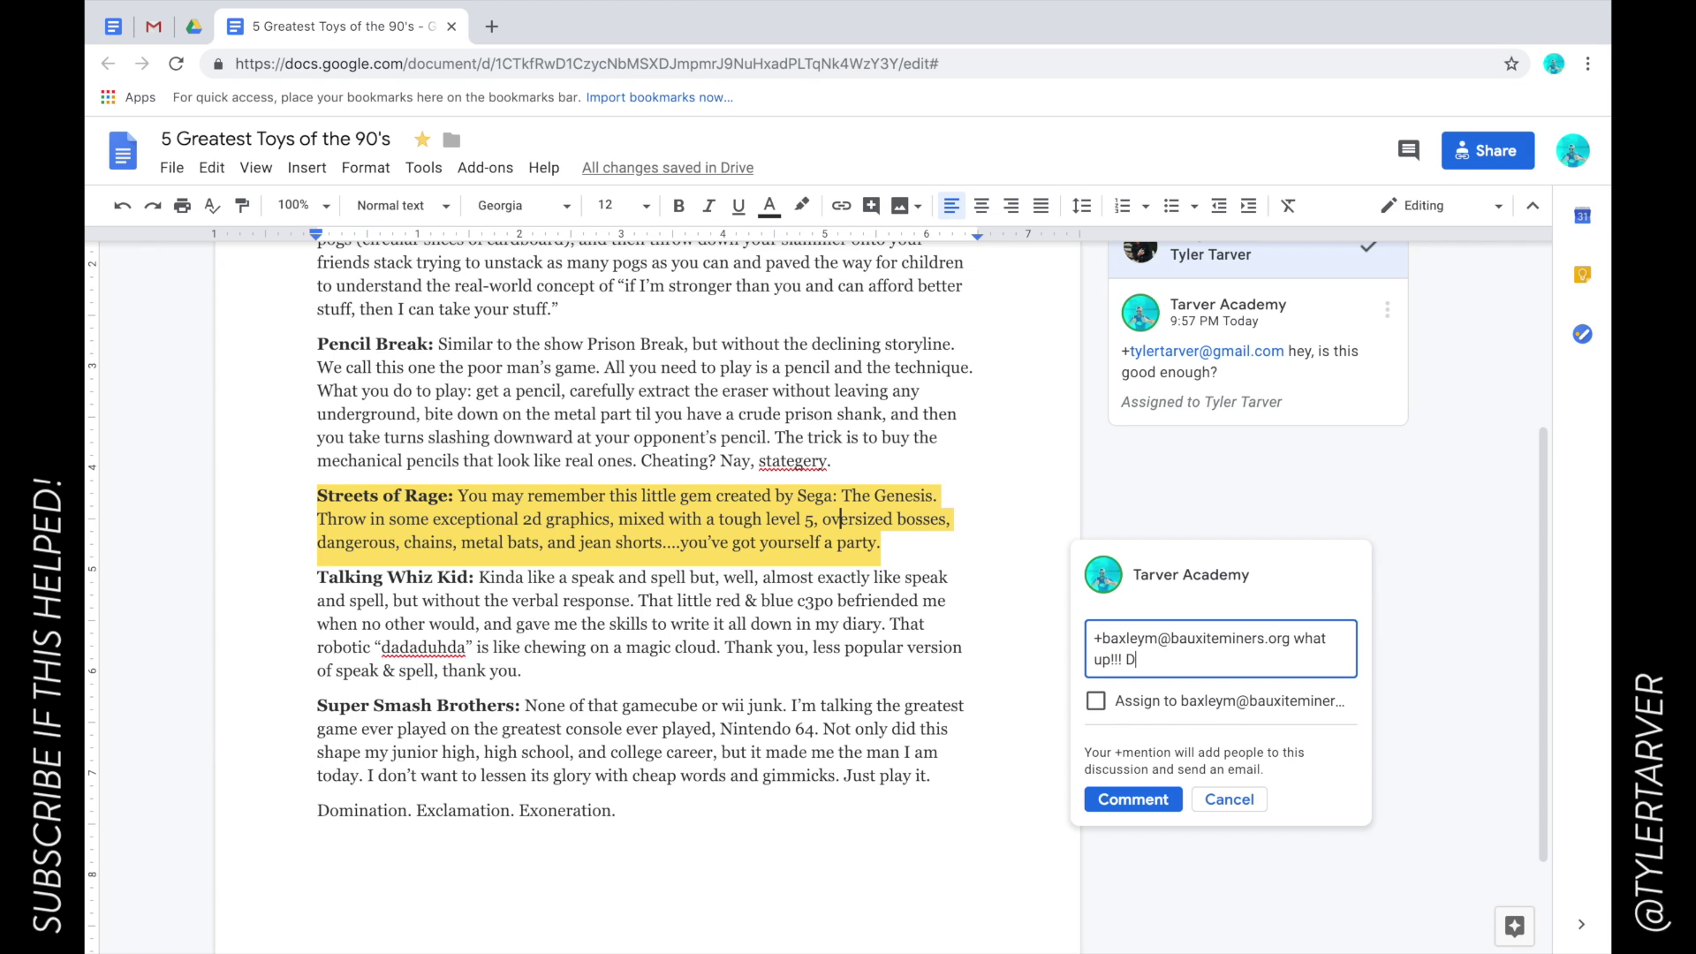
text(oing a train)
text(ing video. :))
click(1097, 703)
click(1121, 800)
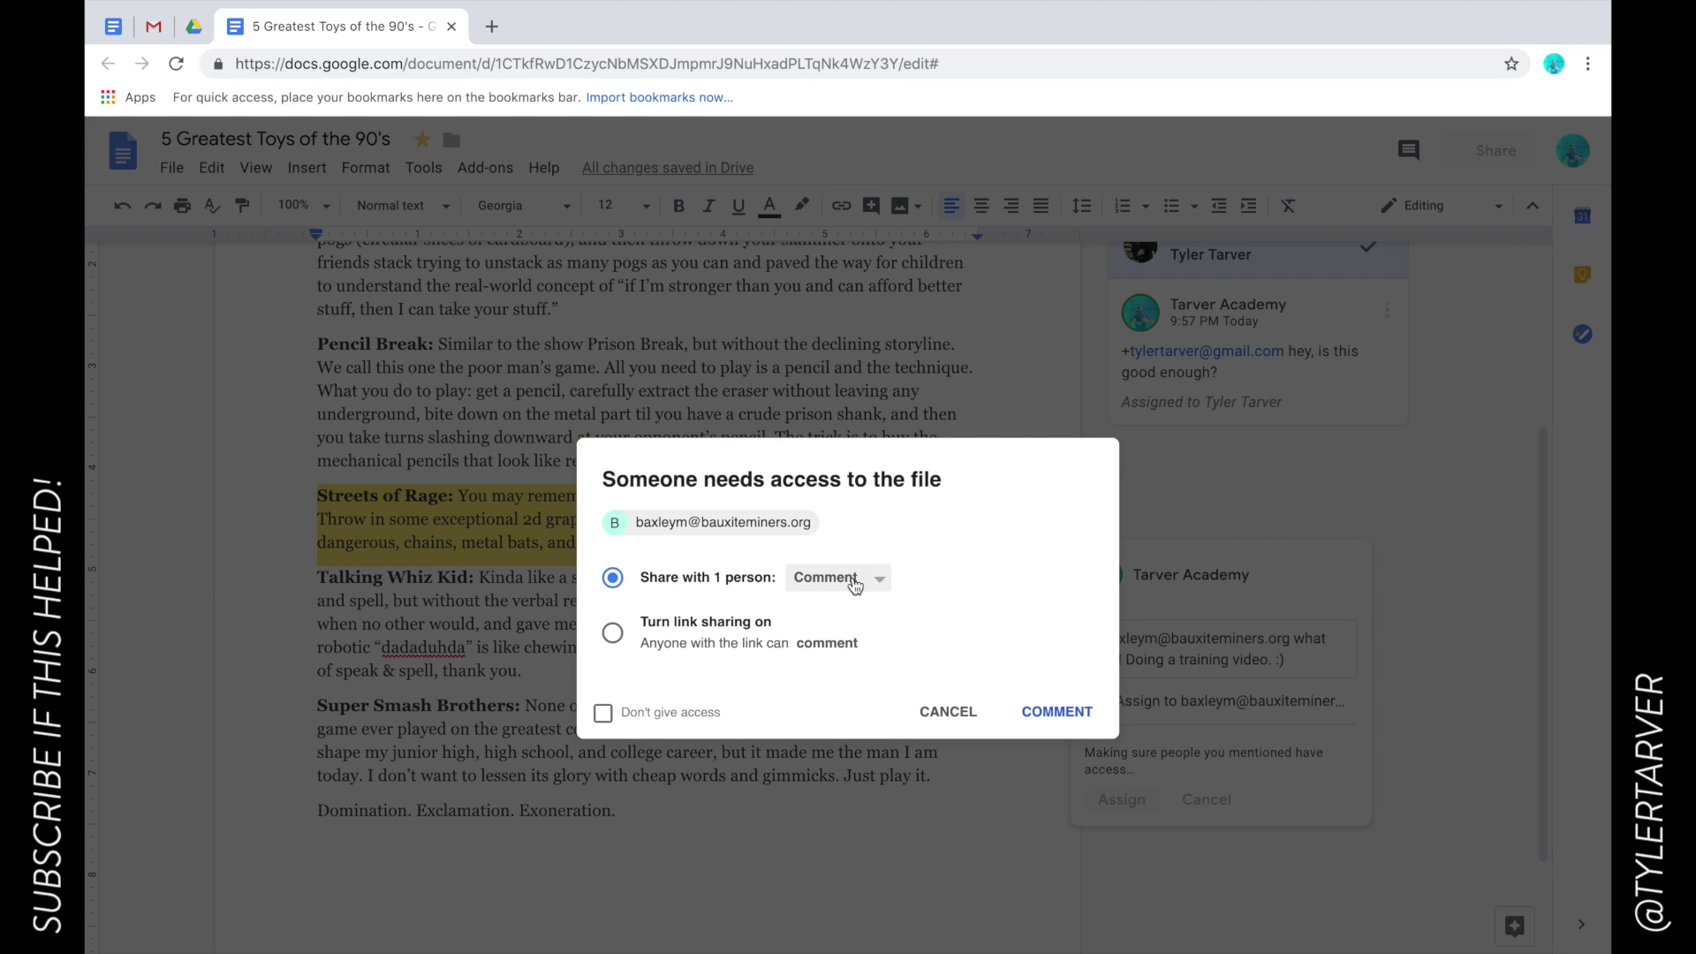
Post the comment by cancelling the file-access prompt, keeping Comment permission unchanged.
click(873, 585)
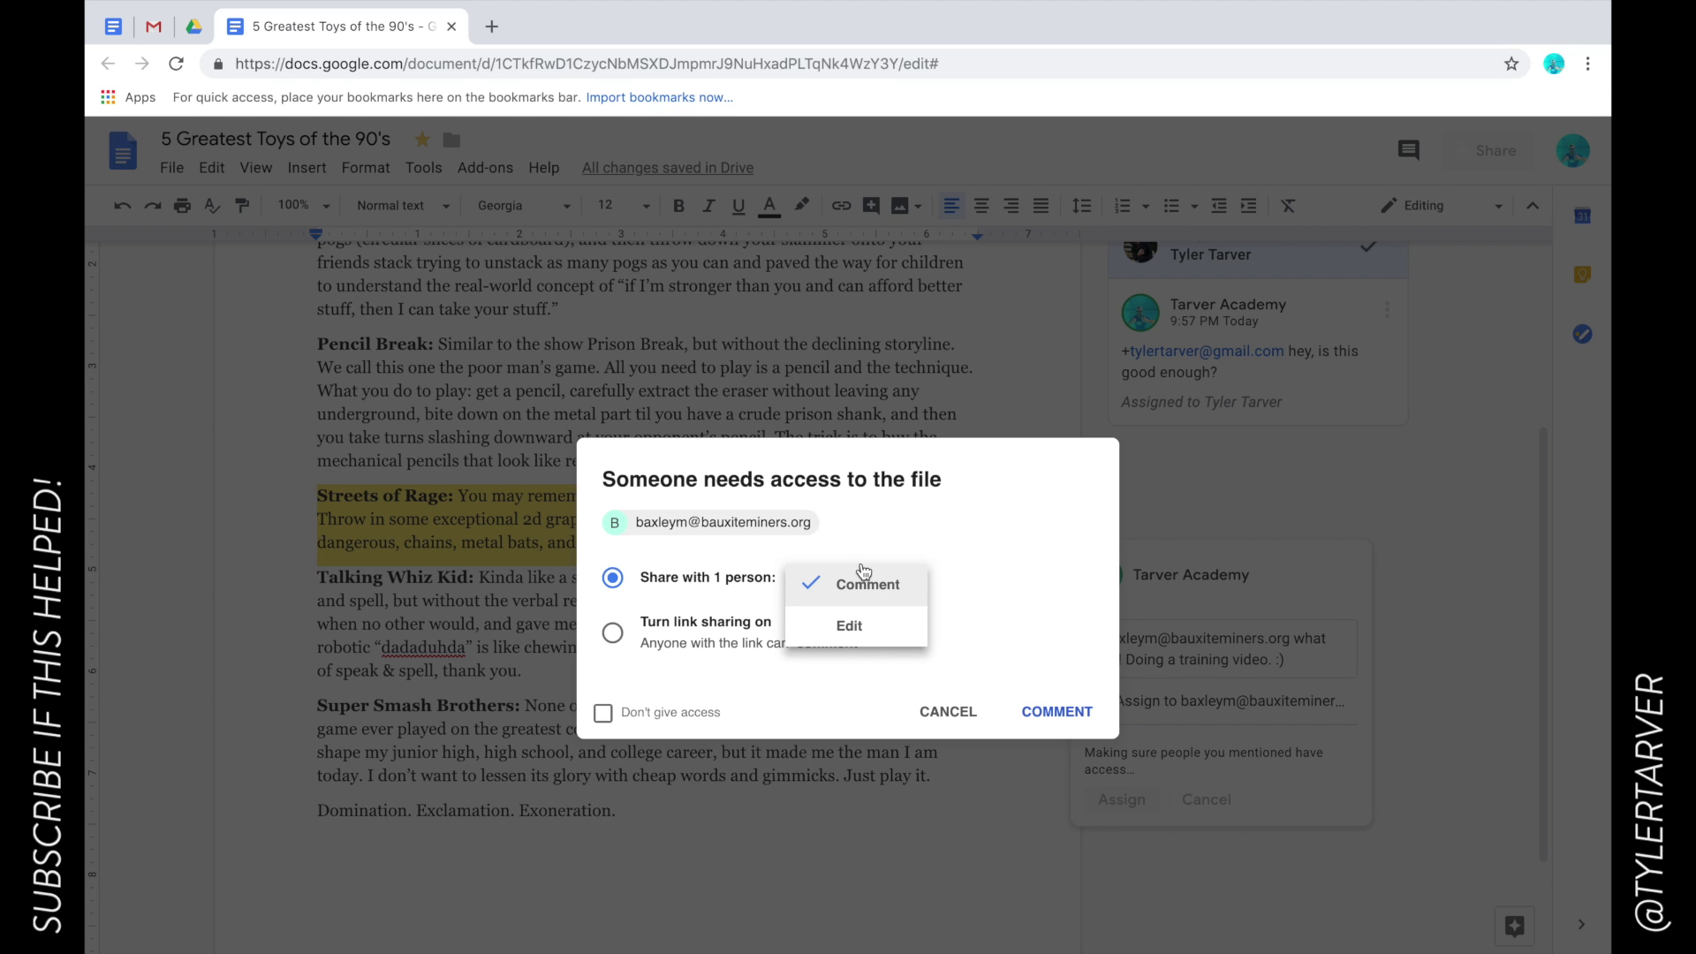
click(875, 584)
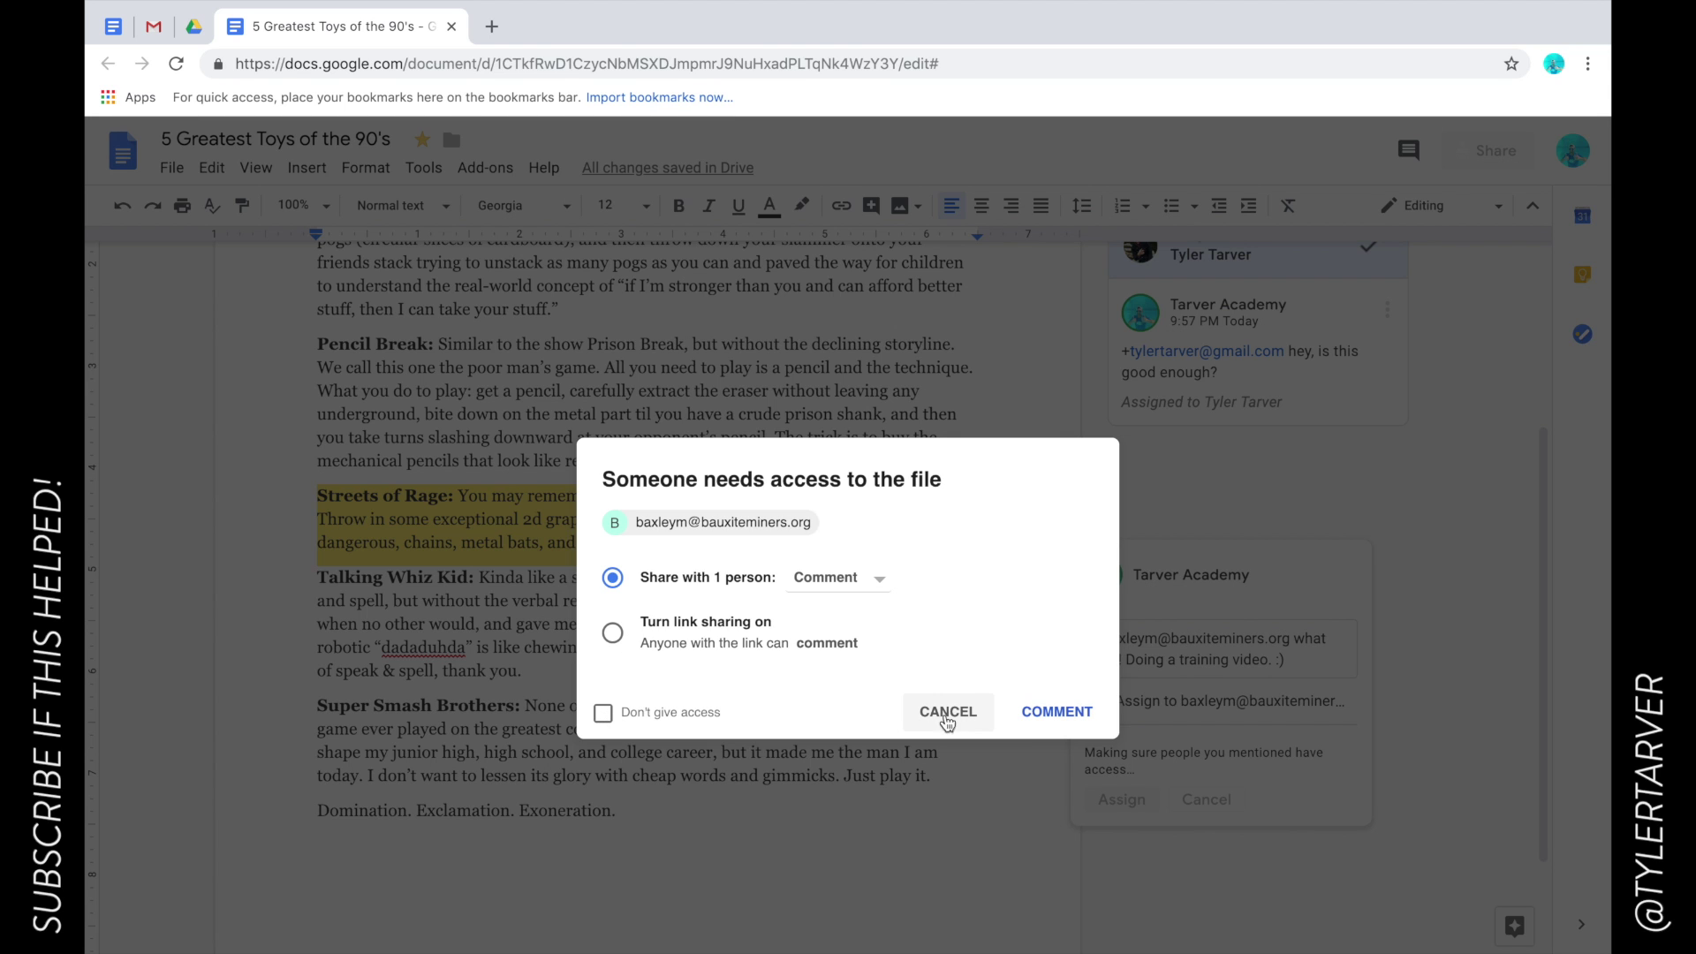
click(1046, 714)
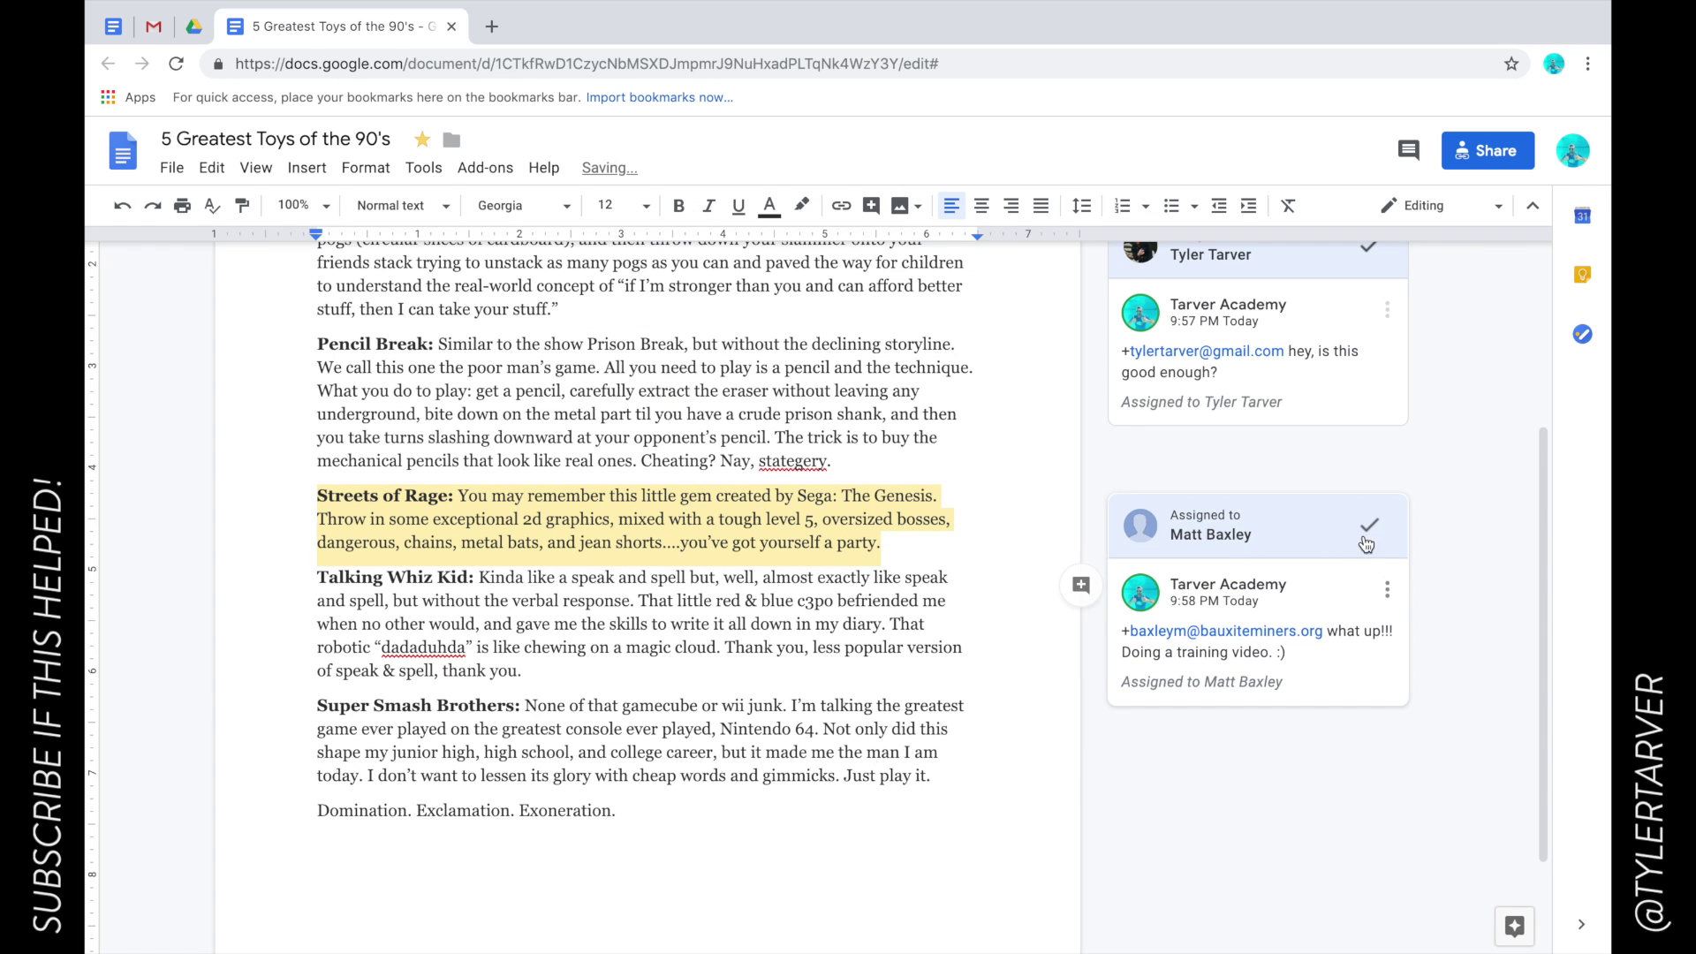
scroll(1365, 530, up, 1)
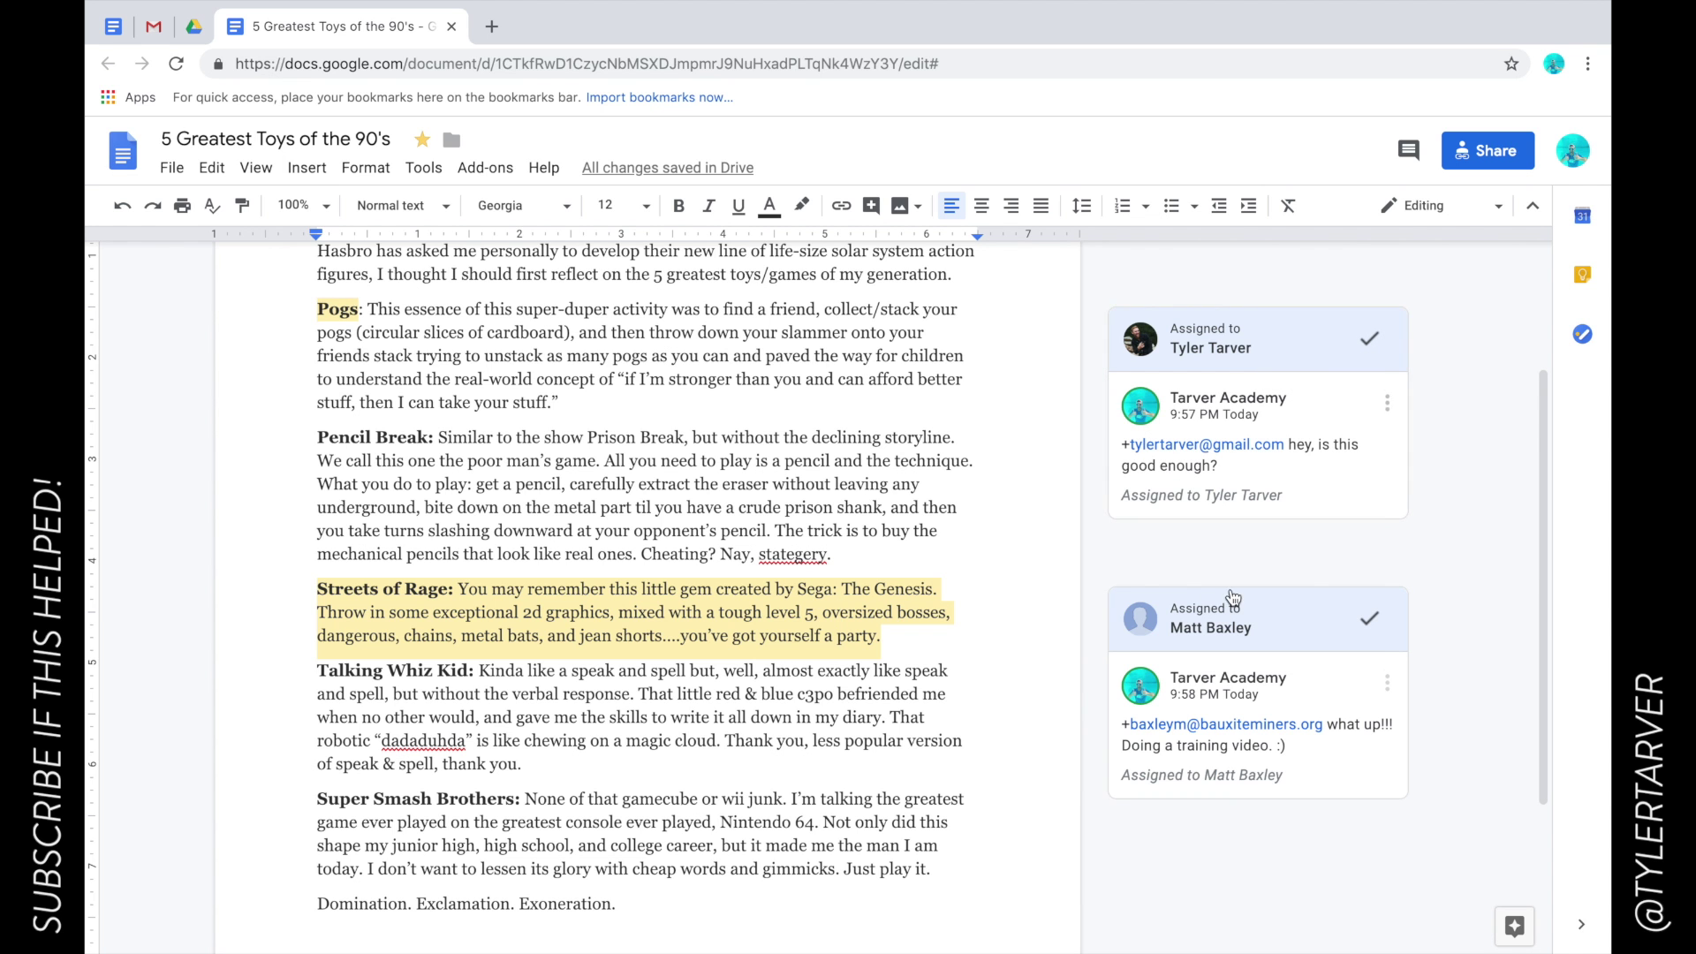
scroll(1208, 524, up, 3)
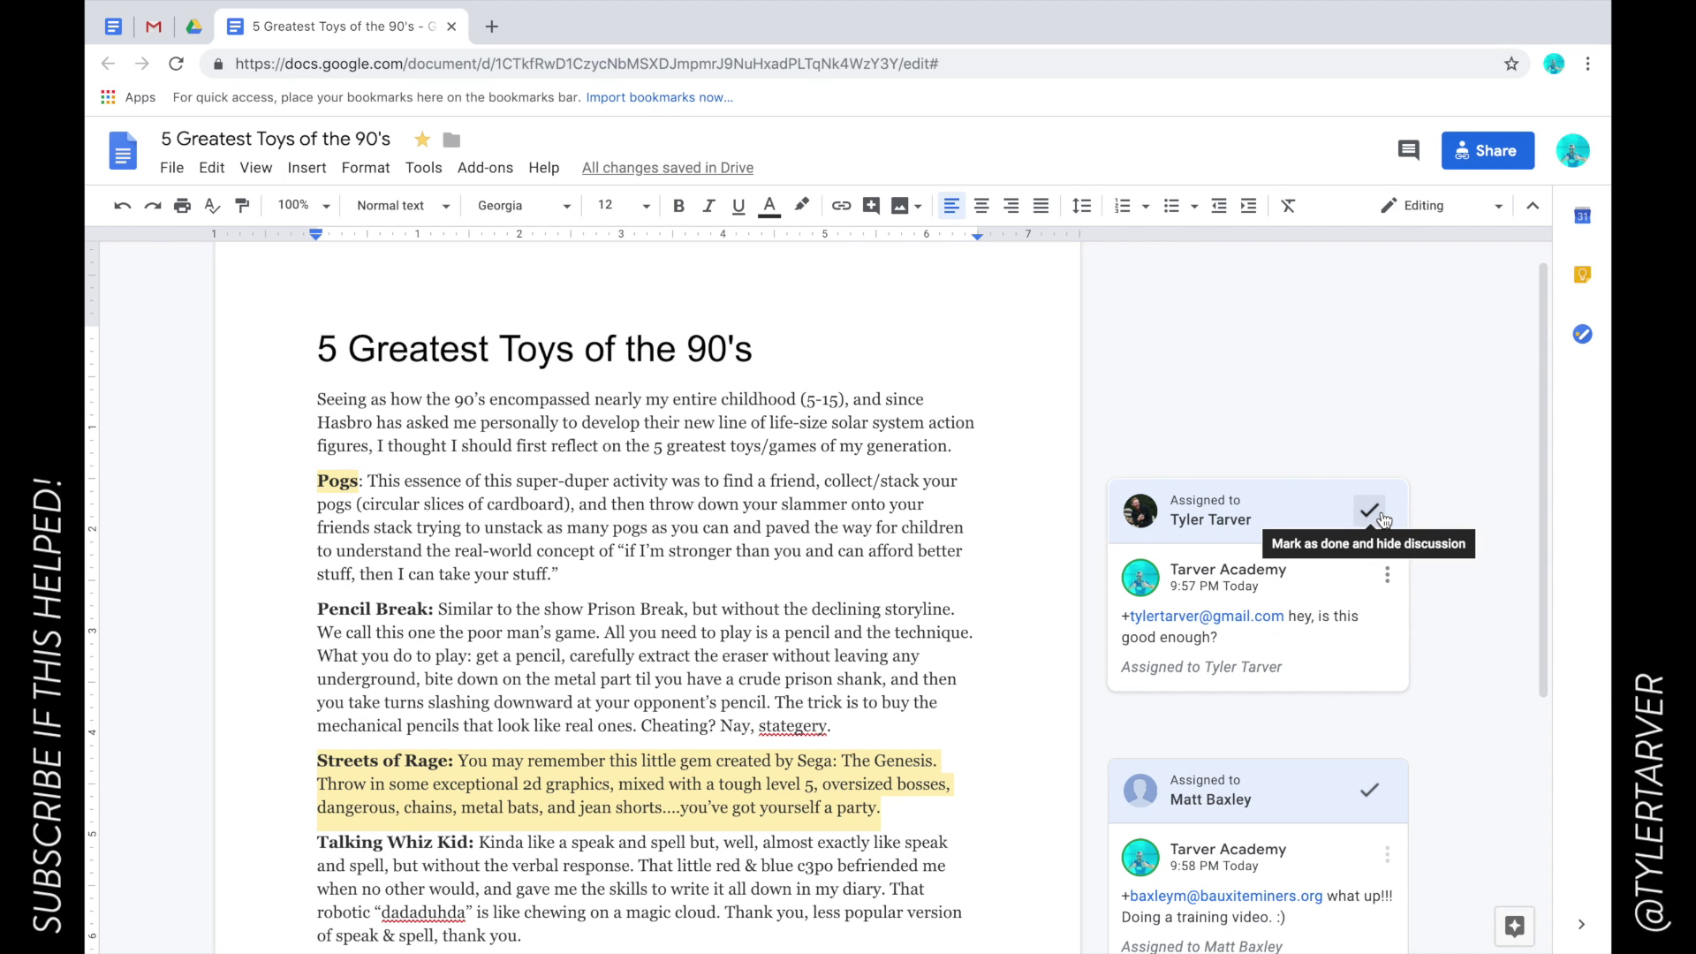
Mark the Streets of Rage comment as done.
click(1369, 790)
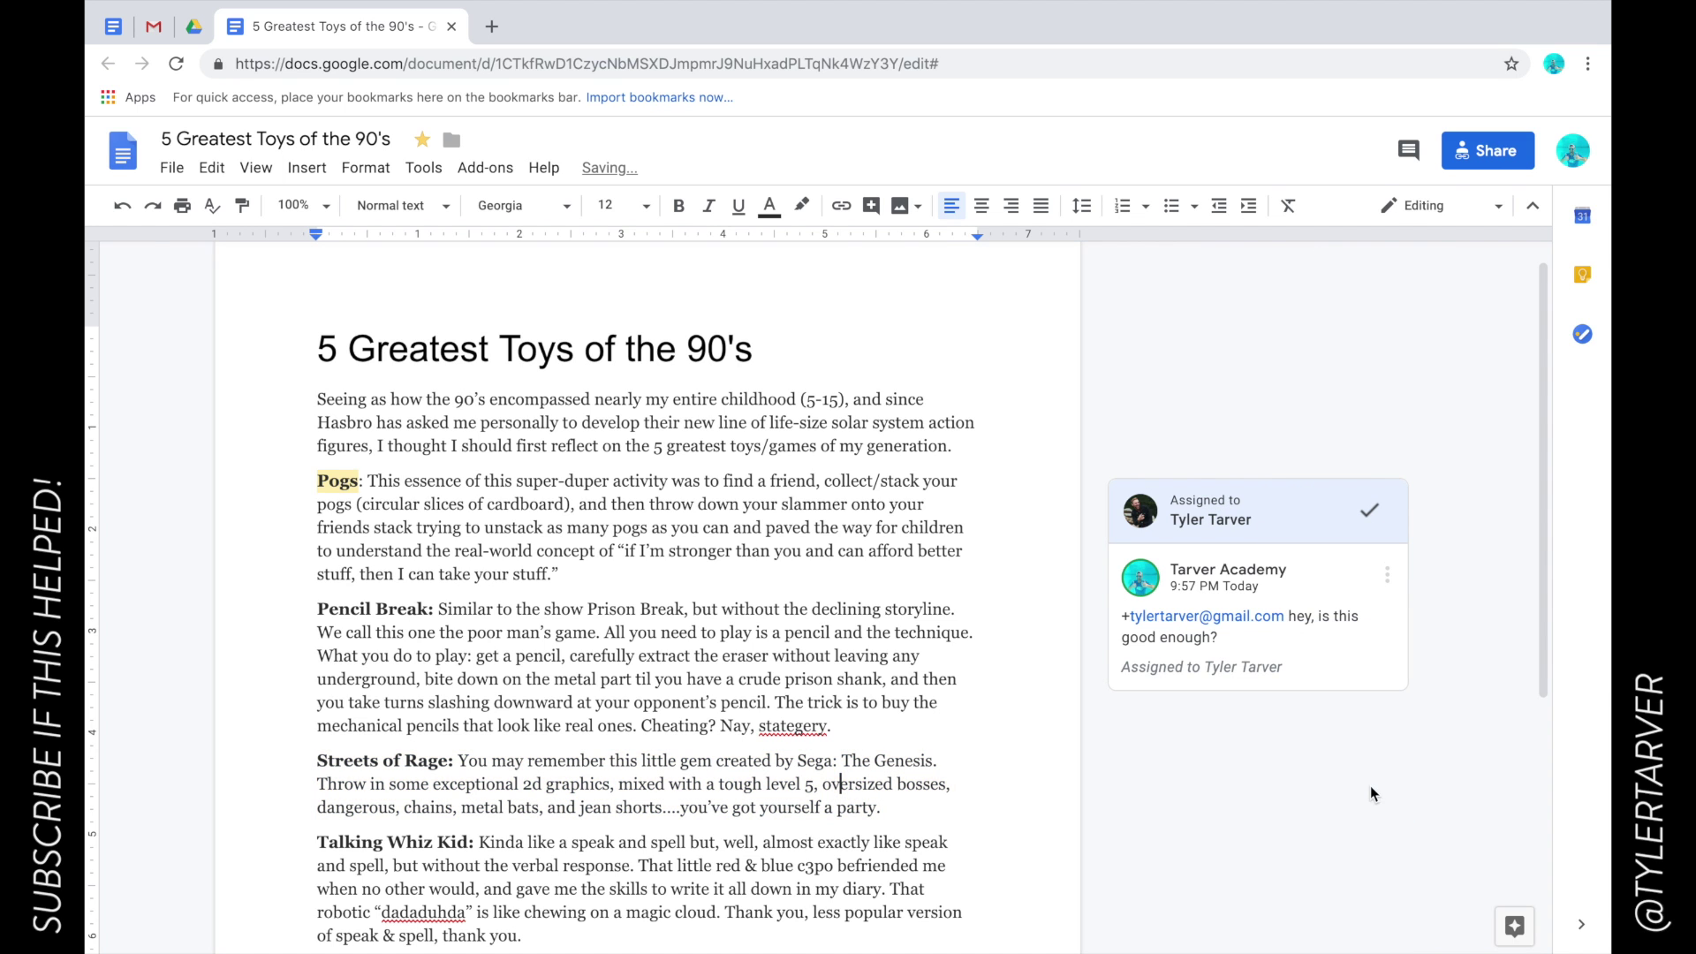